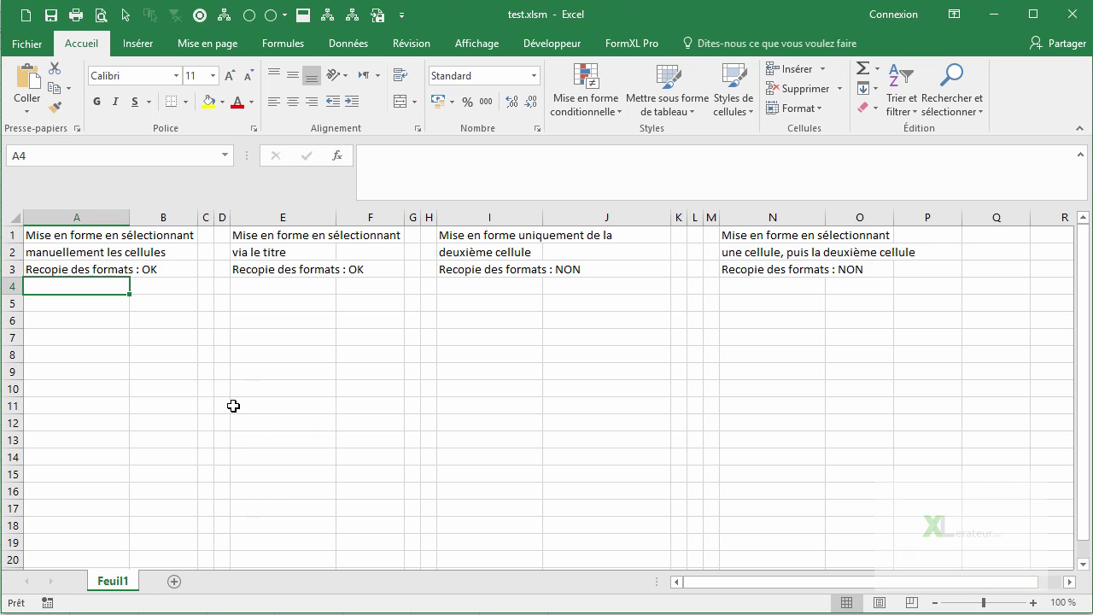
Step: Enter headers No and Heure in A5:B5, with 1 and 2 in A6:A7
click(87, 309)
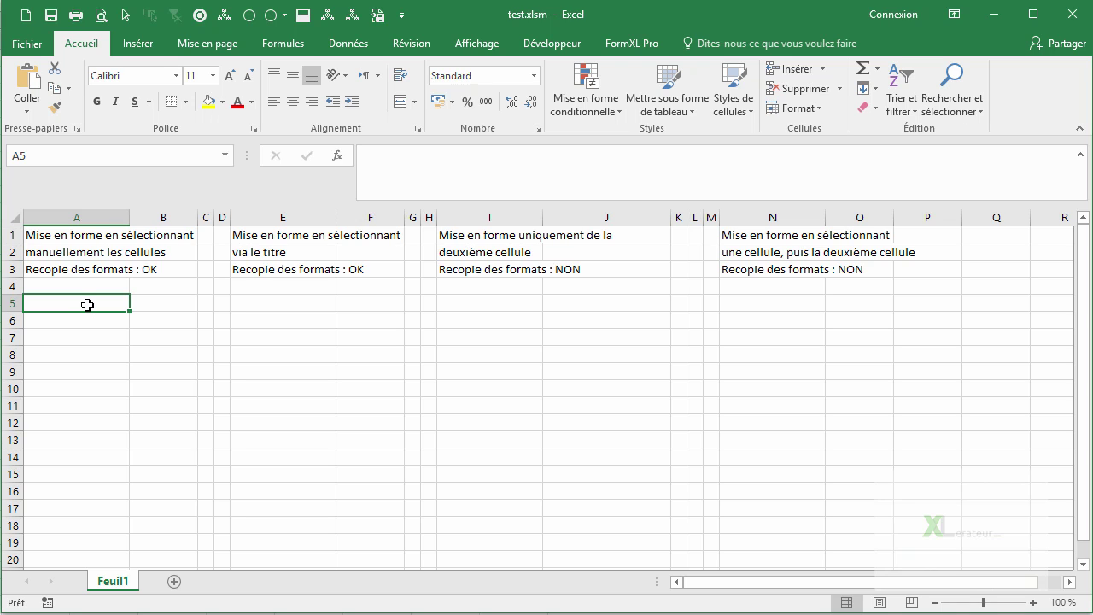
text(No)
key(Tab)
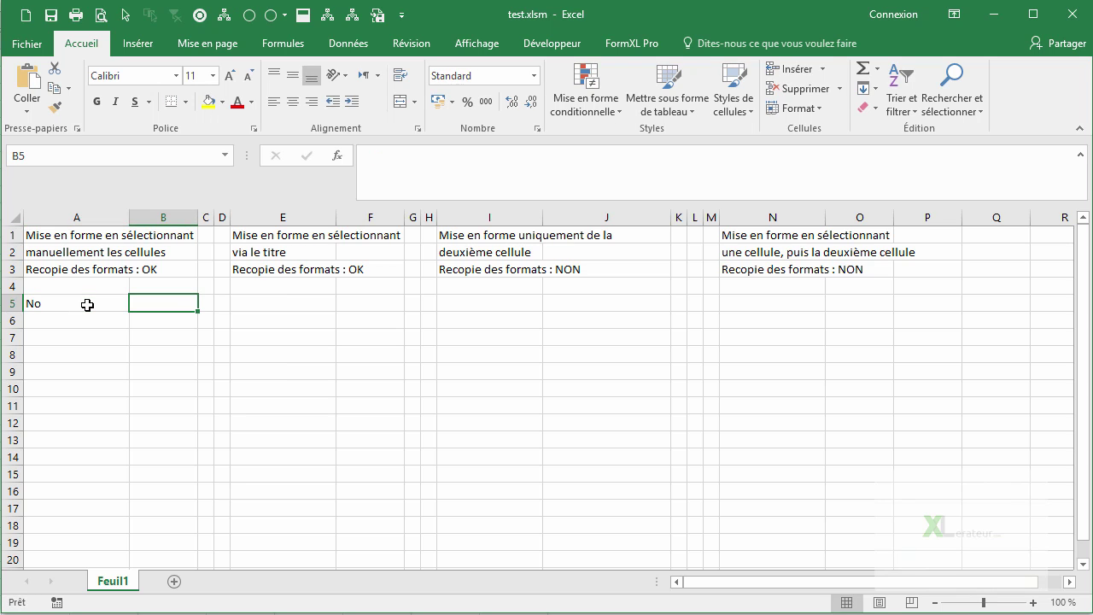
text(H)
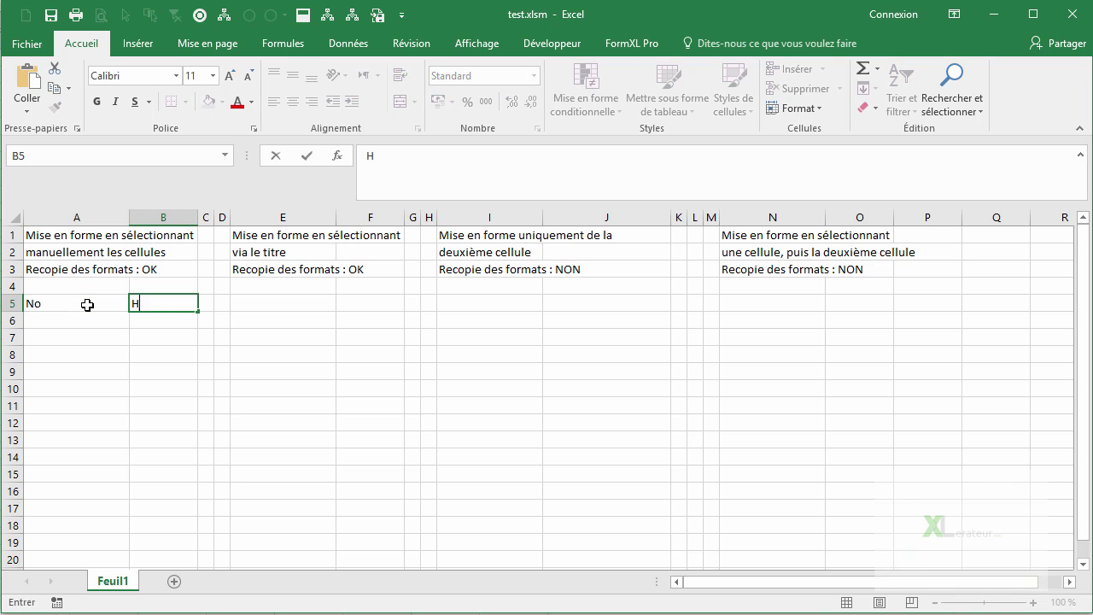
text(eure)
key(Return)
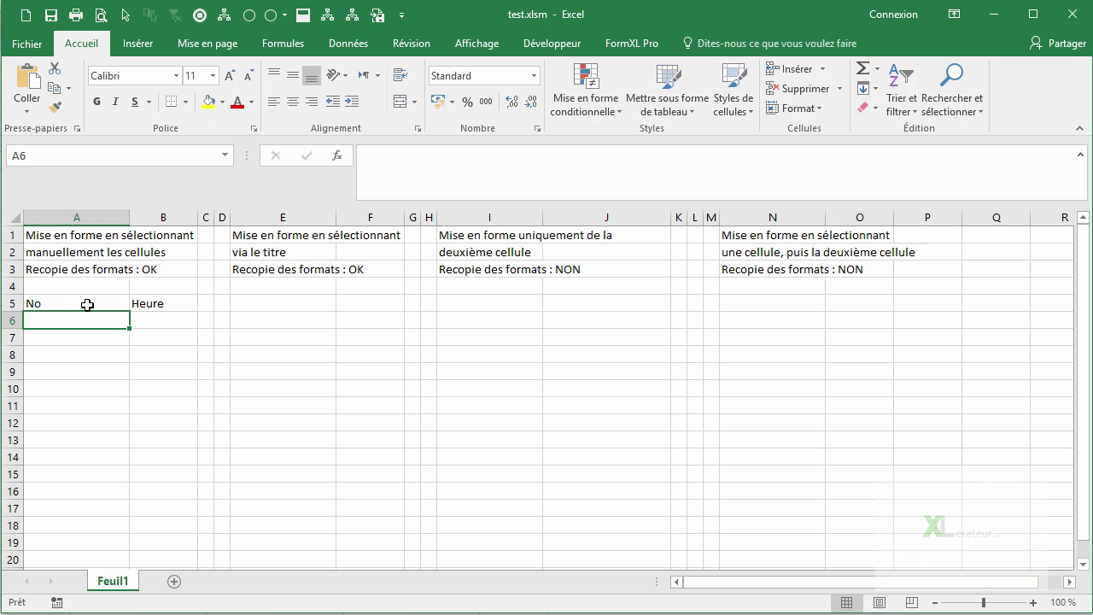
text(1)
key(Return)
text(2)
key(Return)
Step: Copy the A5:B7 list and paste it at E5
click(87, 305)
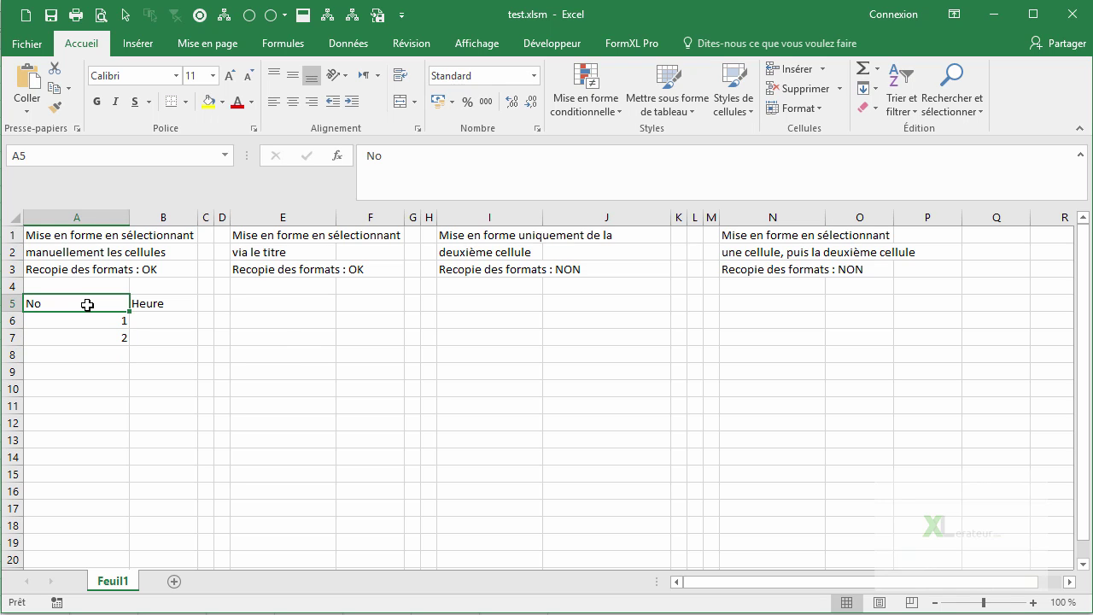
shift+click(166, 339)
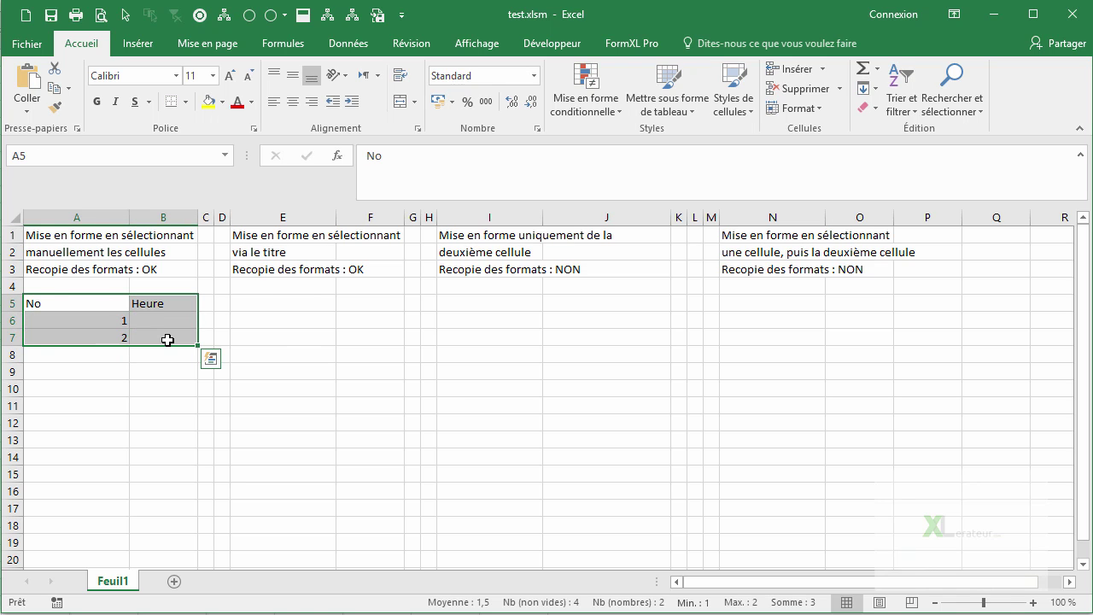
key(ctrl+c)
click(295, 305)
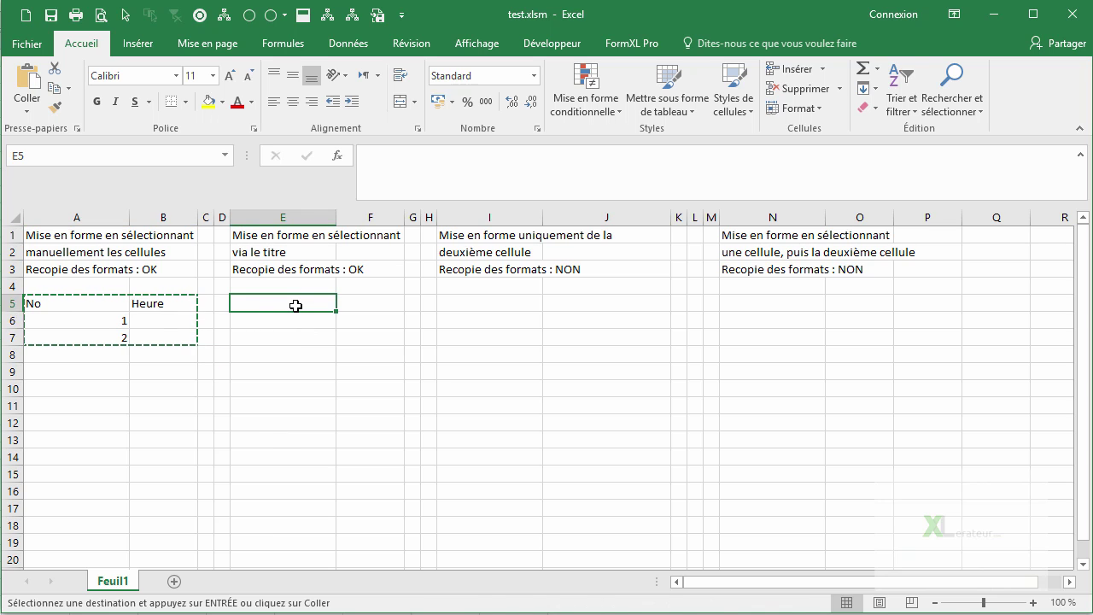
key(ctrl+v)
click(480, 306)
key(Escape)
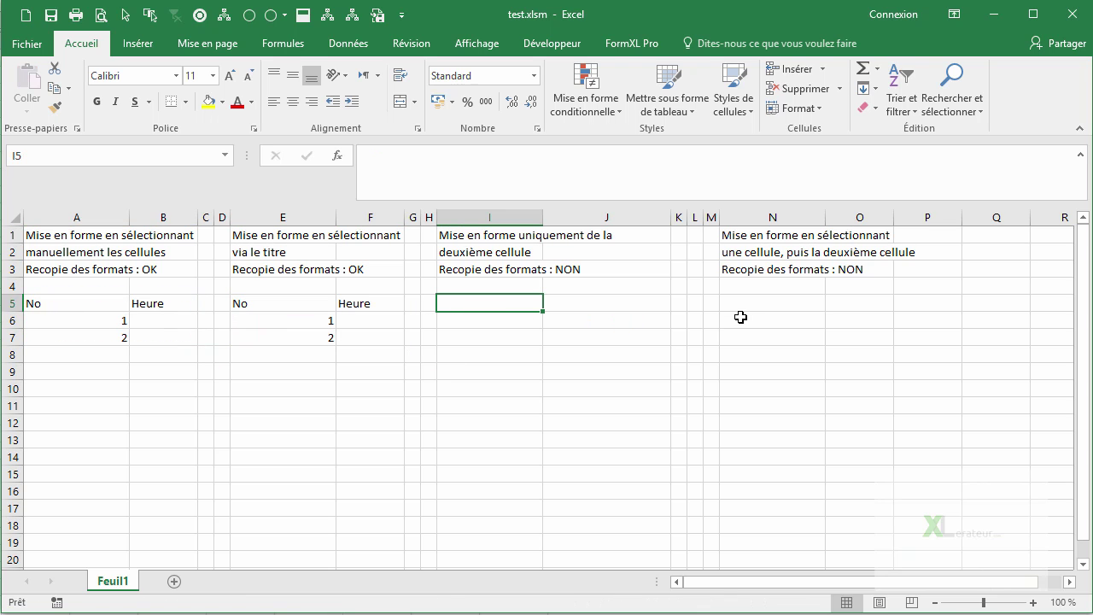
Step: Copy the No/Heure list again and paste it at I5 and N5
click(321, 299)
shift+click(359, 337)
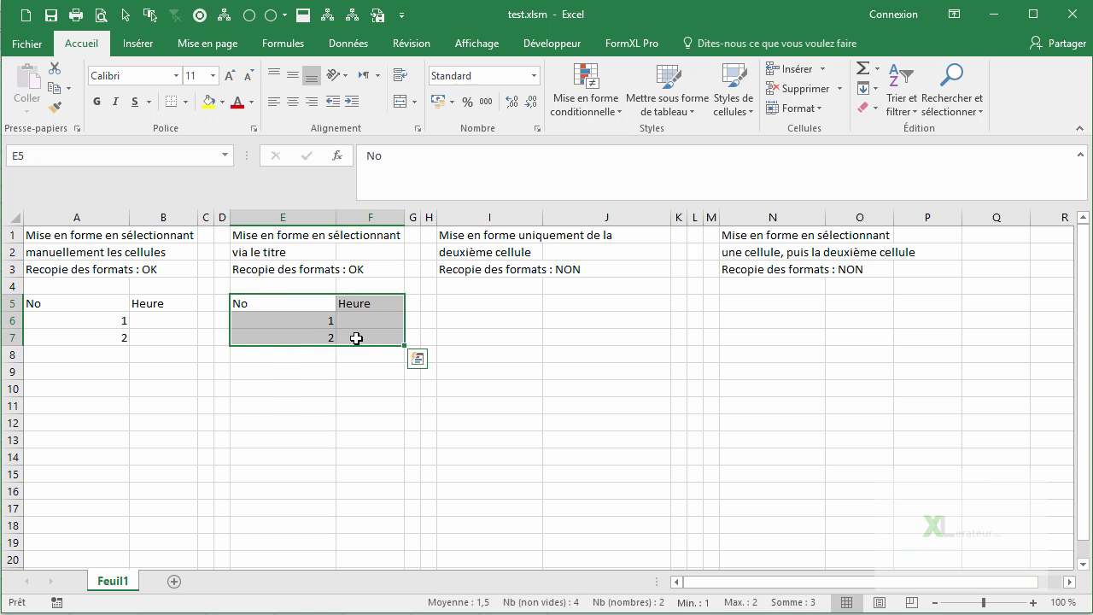
key(ctrl+c)
click(494, 300)
key(ctrl+v)
click(756, 306)
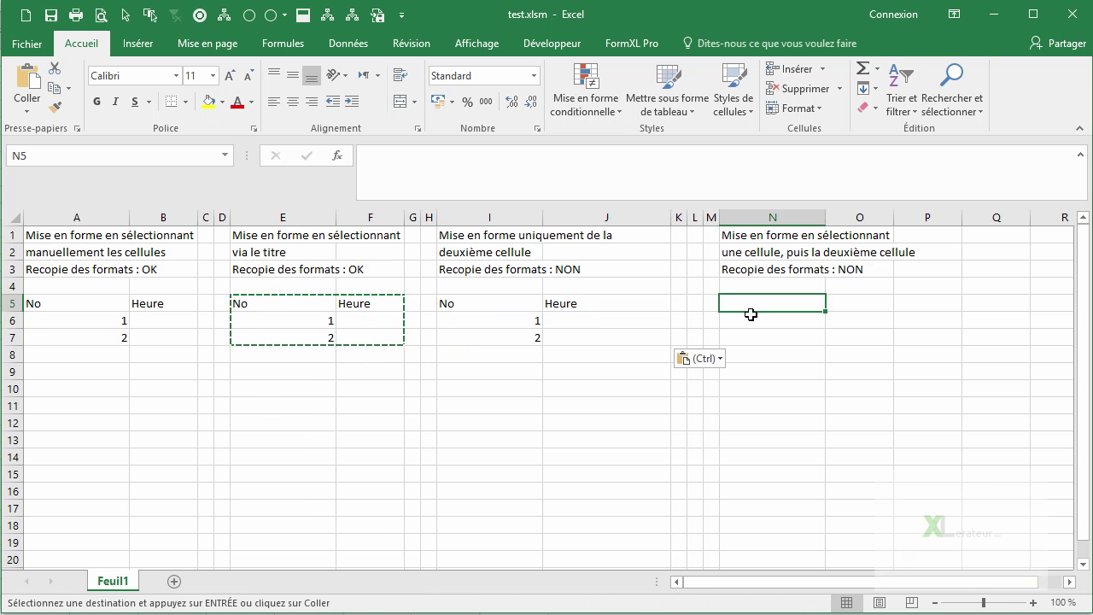
key(ctrl+v)
click(668, 385)
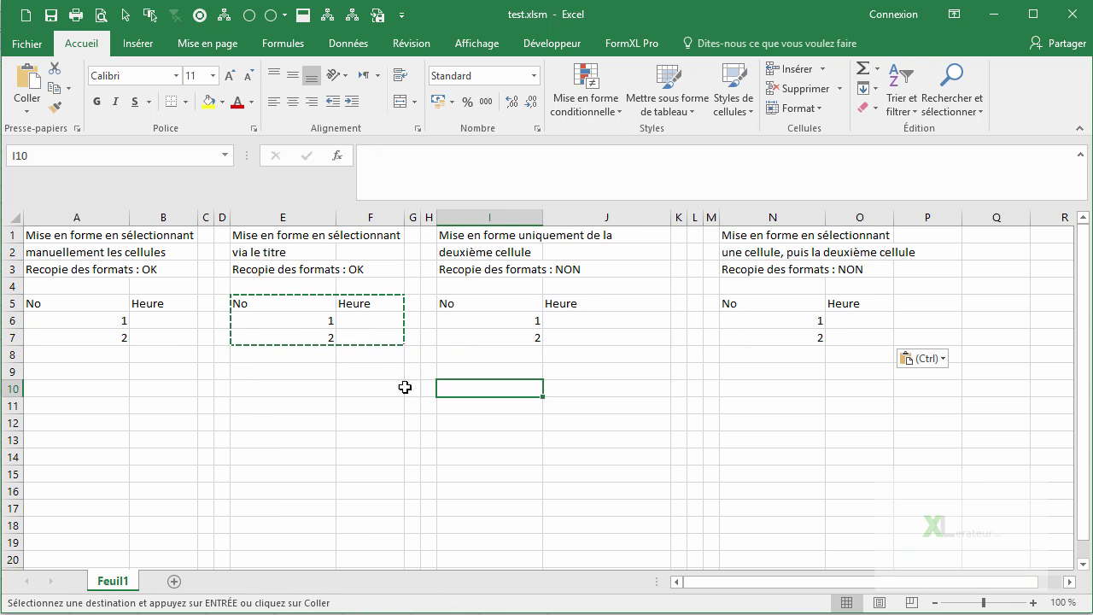
click(116, 304)
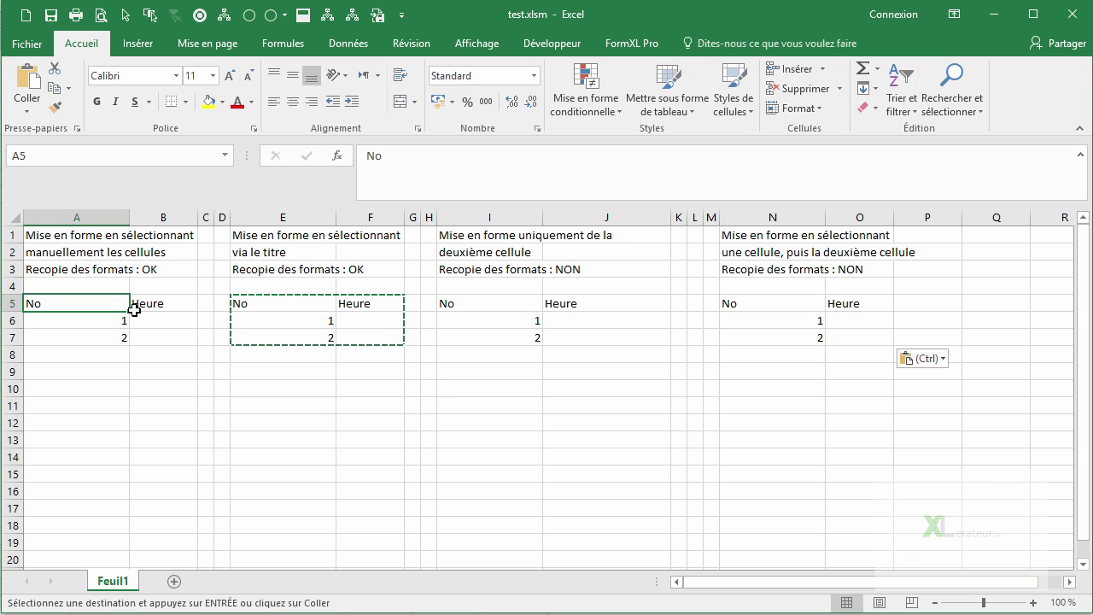
Step: Format A5:B7 as a blue table and E5:F7 as an orange table, both with headers
click(667, 101)
click(717, 218)
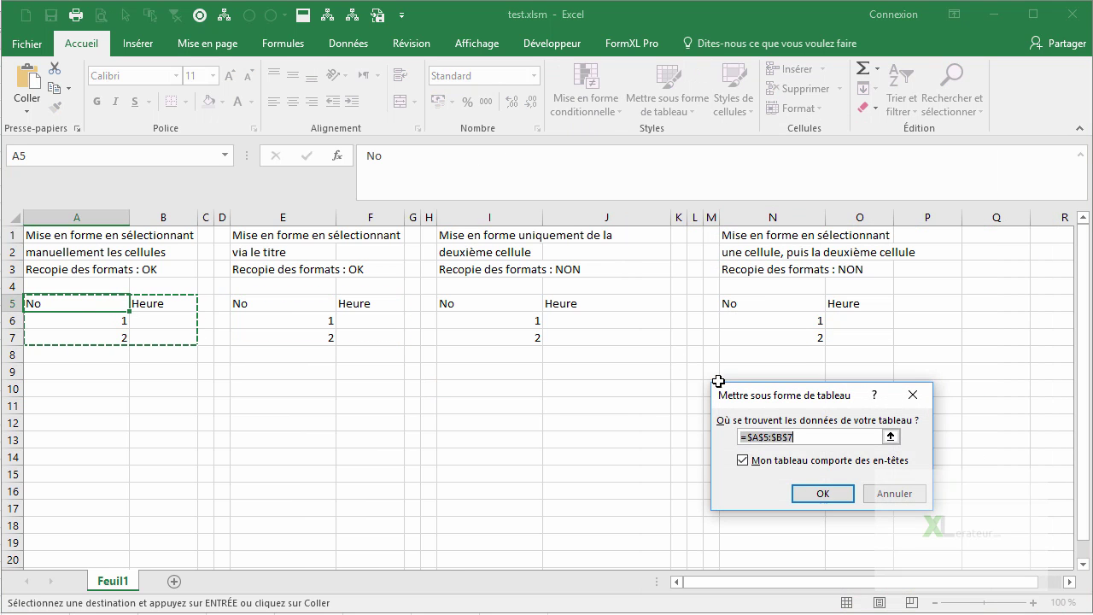
click(822, 494)
click(293, 320)
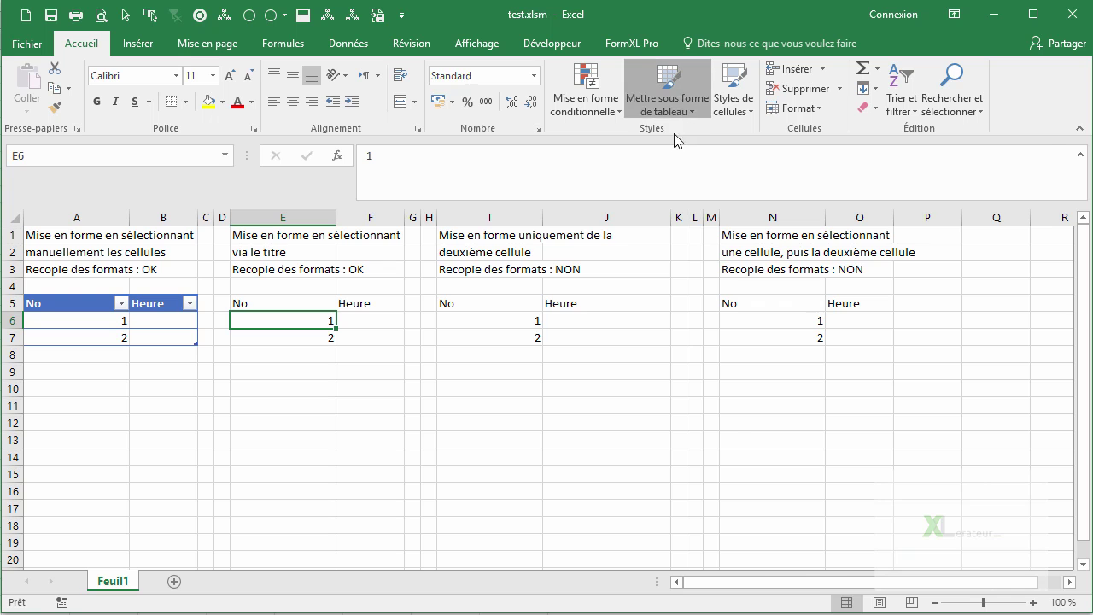
click(667, 103)
click(796, 213)
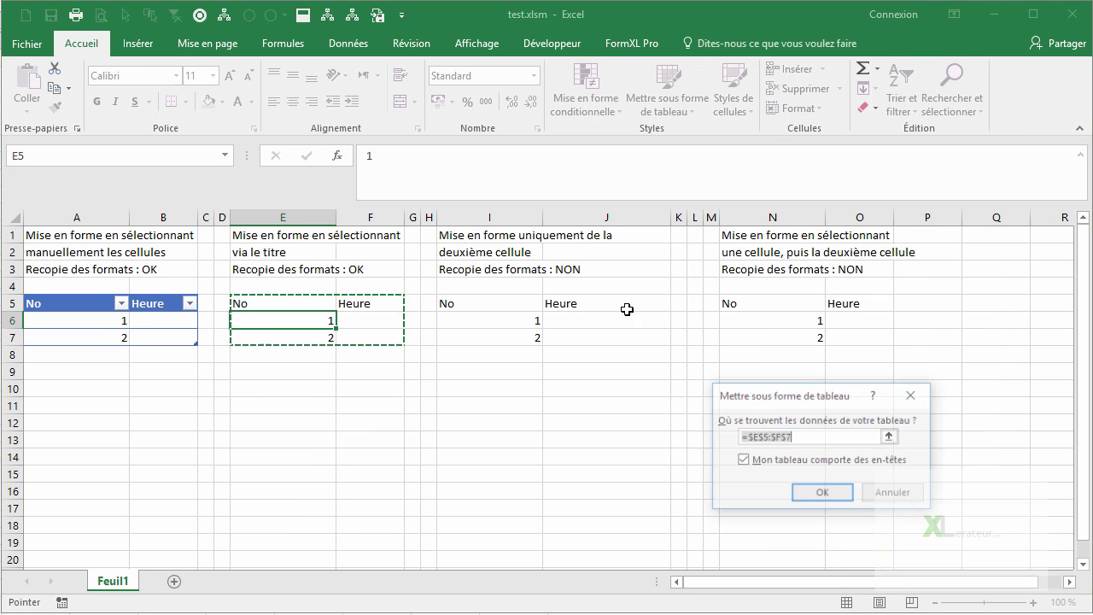
click(824, 494)
Step: Format I5:J7 as a yellow table and N5:O7 as a green table, both with headers
click(517, 303)
click(688, 94)
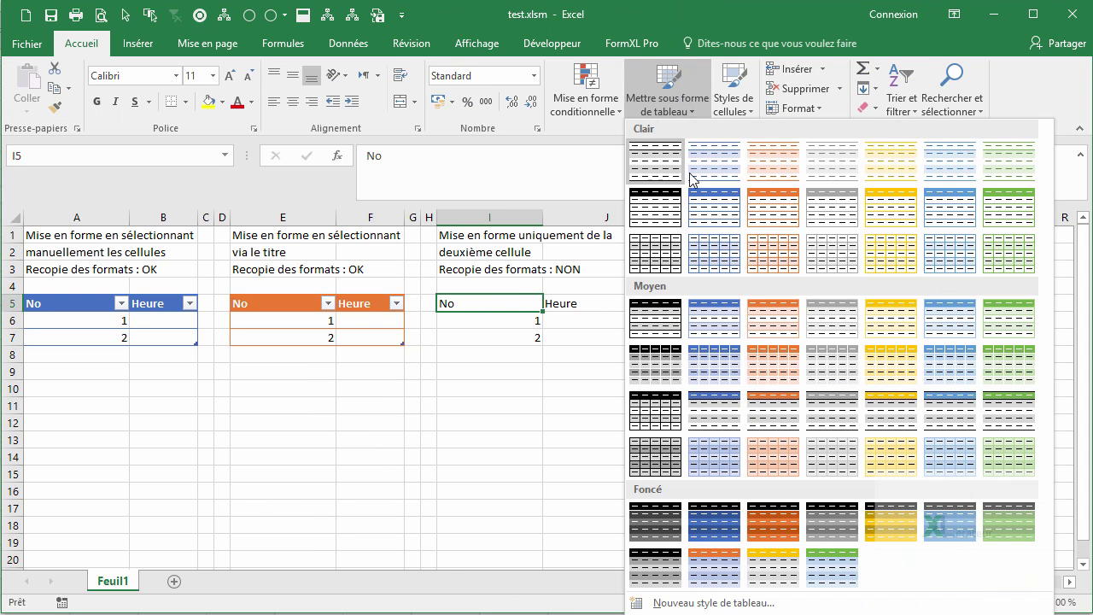
click(893, 213)
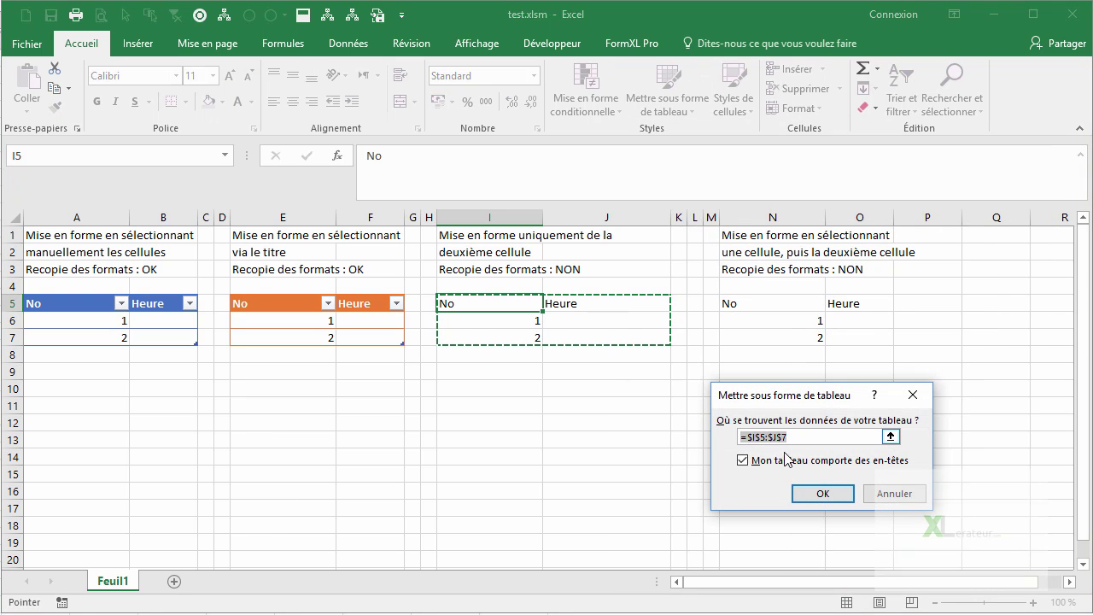
click(822, 492)
click(766, 336)
click(670, 112)
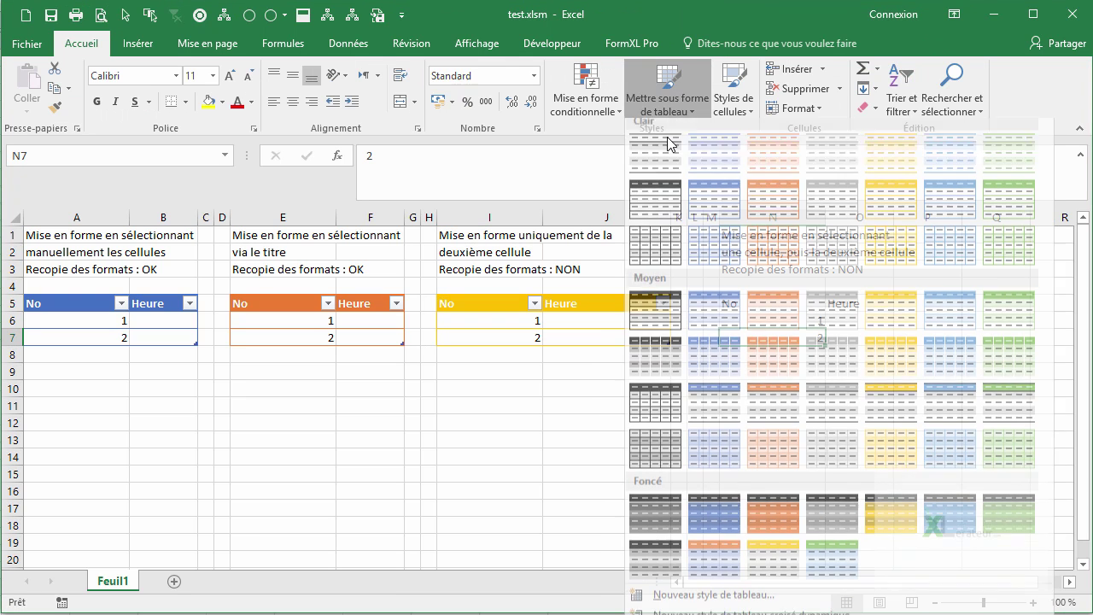
click(992, 212)
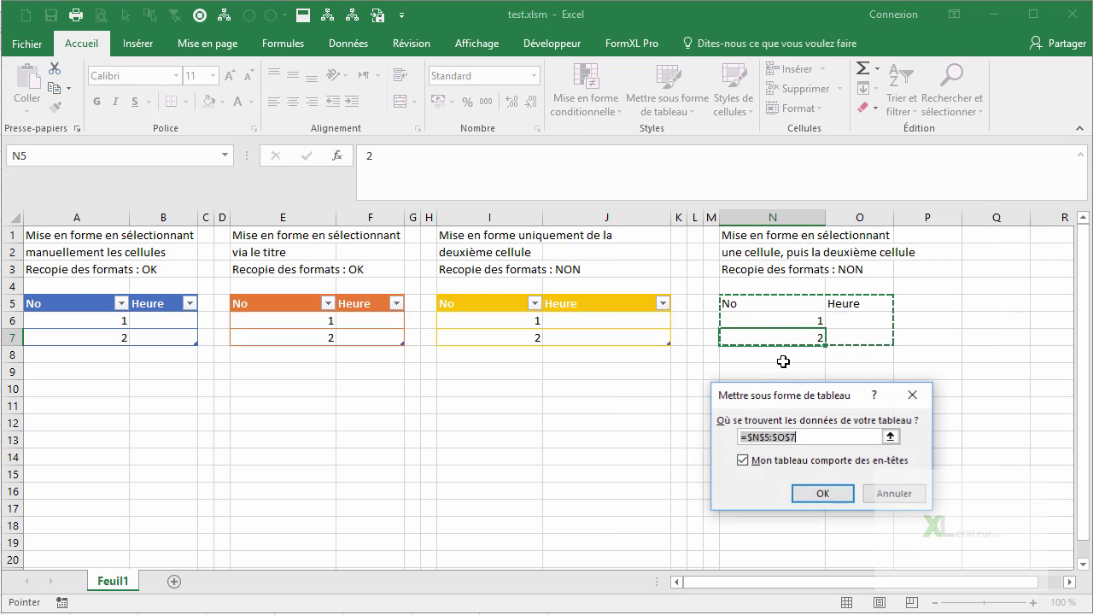
click(819, 493)
click(530, 405)
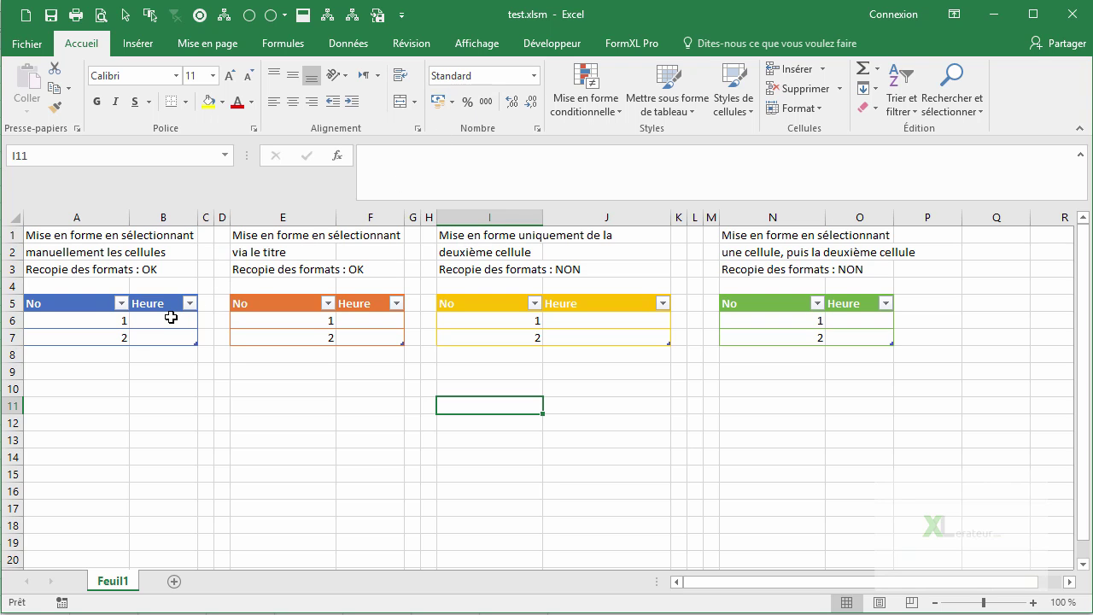
Step: Apply the Heure time number format to the blue table's cells B6:B7
click(169, 319)
drag(168, 332, 168, 334)
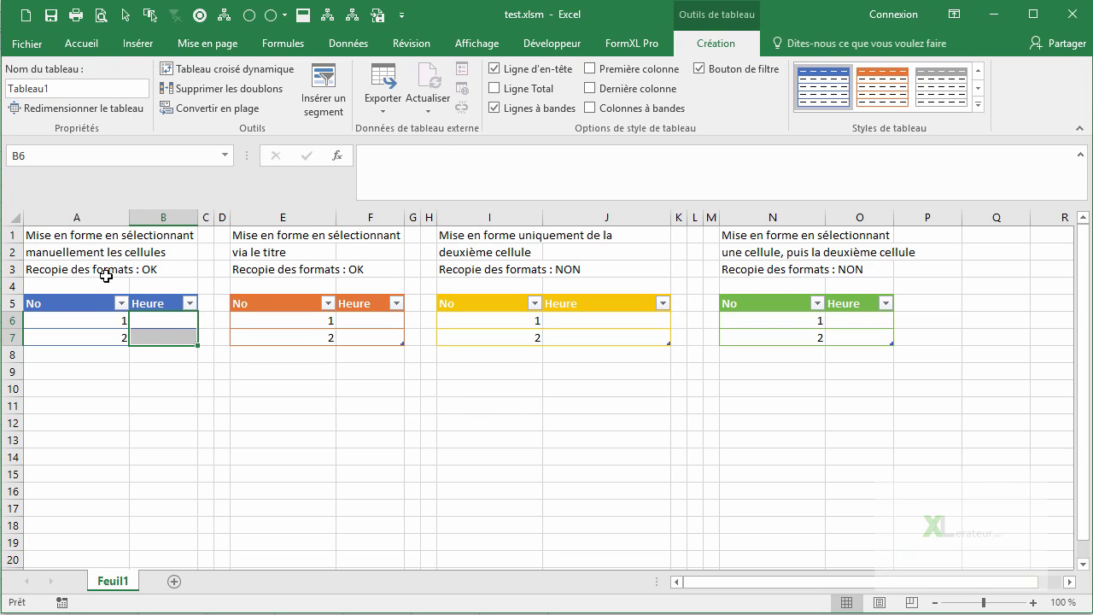
click(160, 379)
drag(153, 318, 161, 334)
click(86, 44)
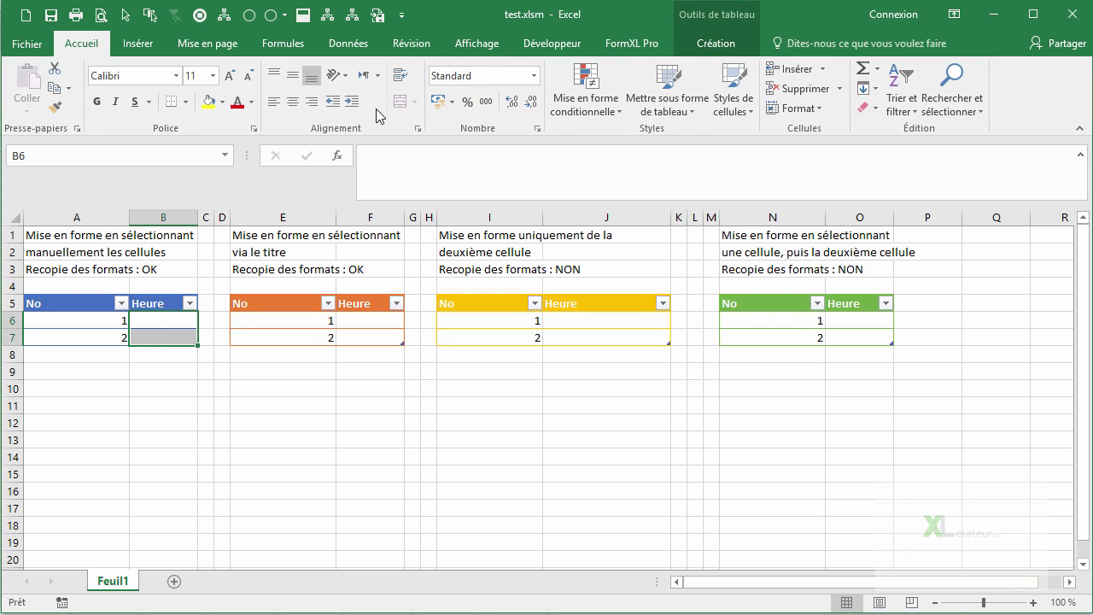
click(535, 76)
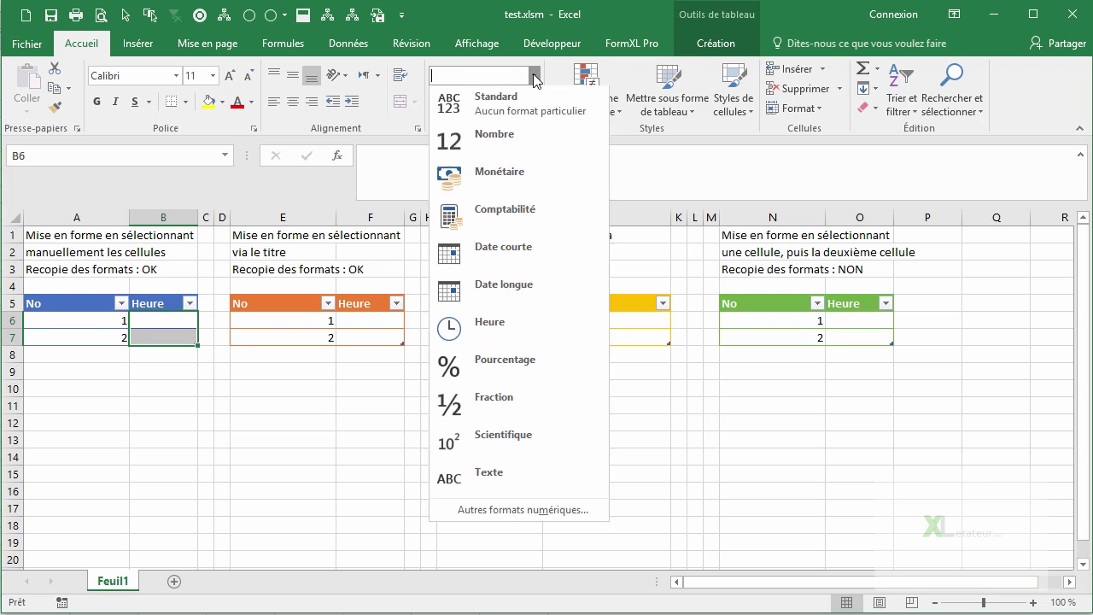
click(510, 325)
Step: Enter 15 in B7 and check its stored value in the formula bar
click(188, 399)
click(170, 339)
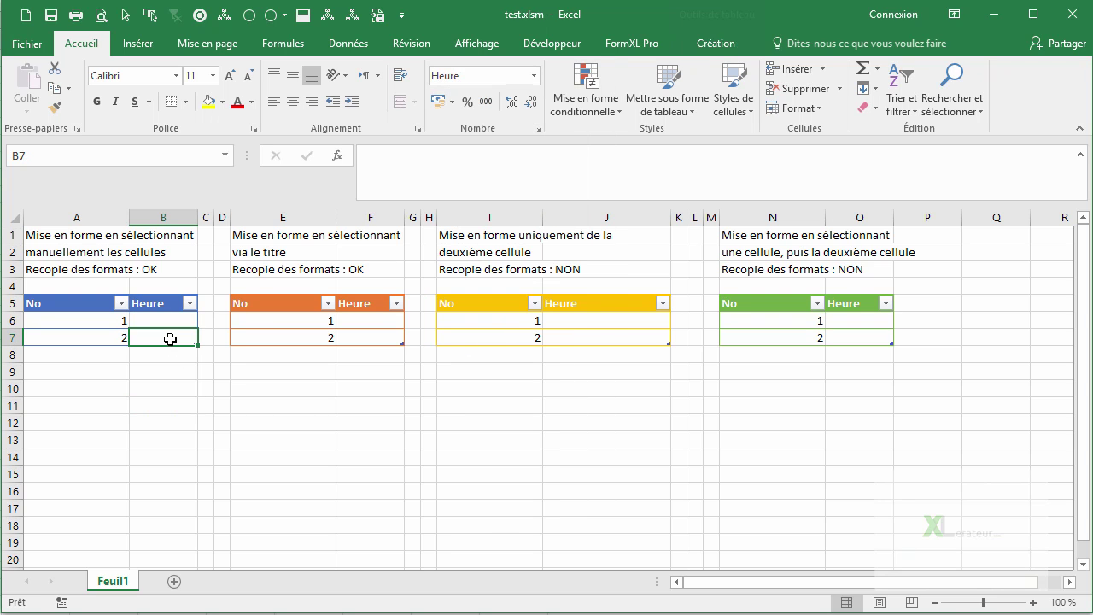
text(15)
key(Return)
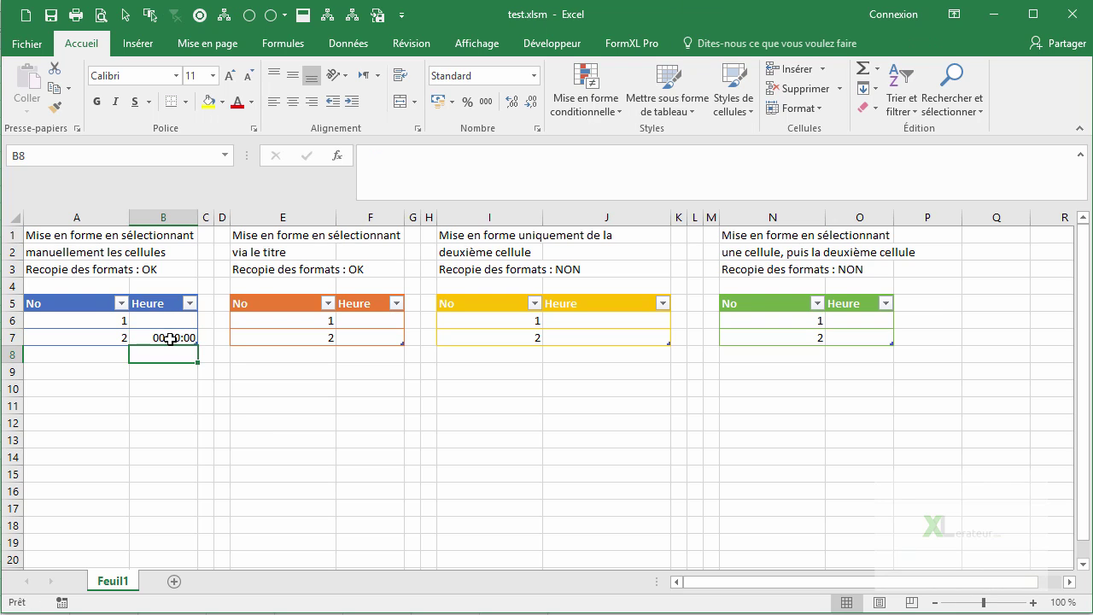
click(174, 339)
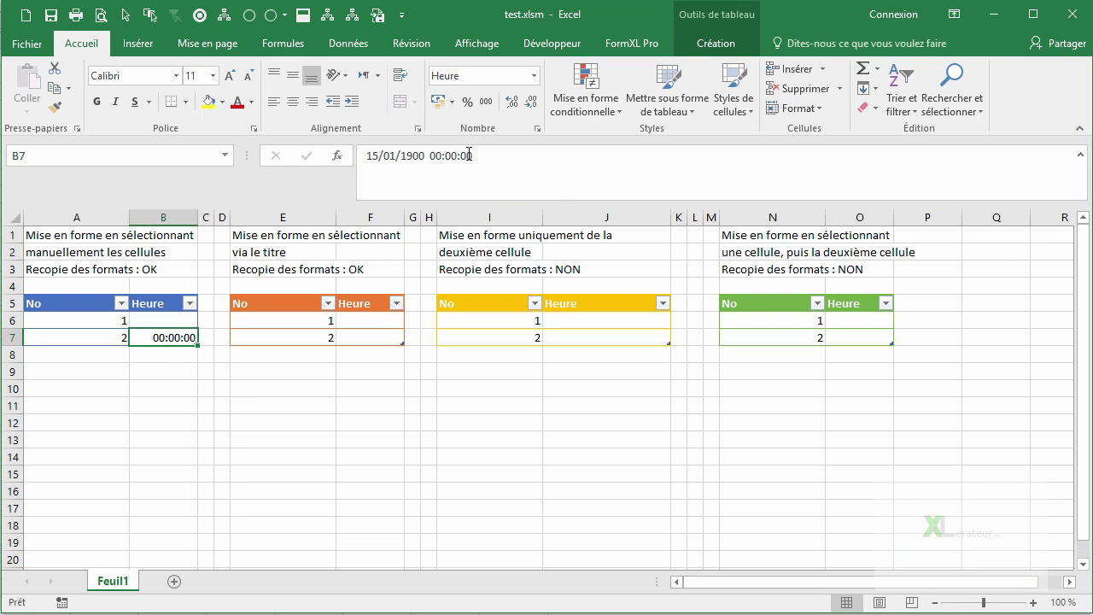
Step: Clear the value from cell B7
click(88, 356)
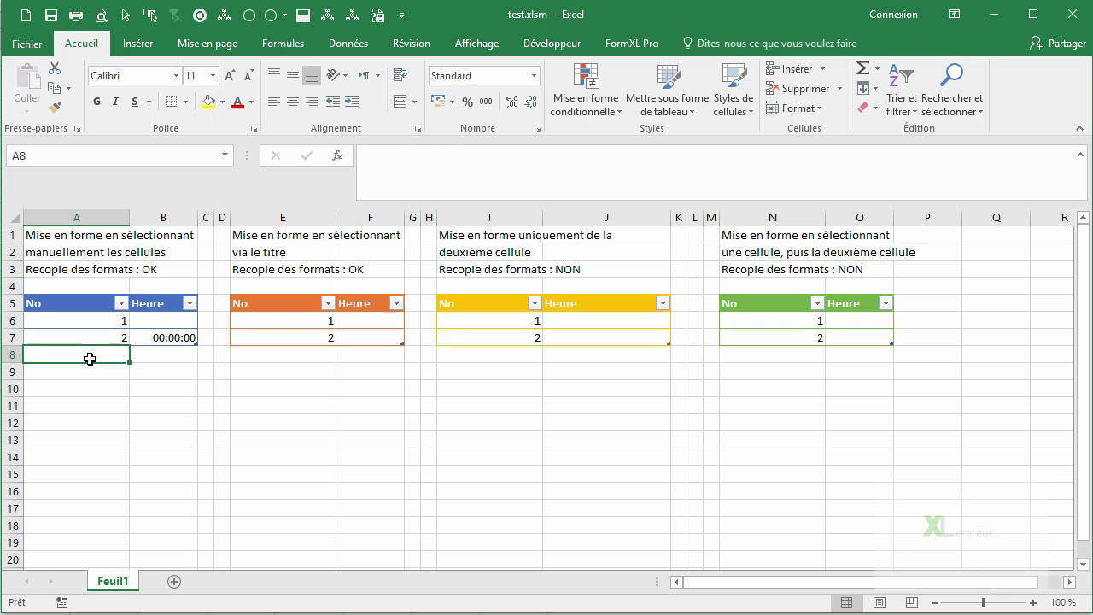
click(142, 336)
key(Delete)
Step: Add row 3 to the blue table with 3 in A8 and 15 in B8
key(Down)
key(Left)
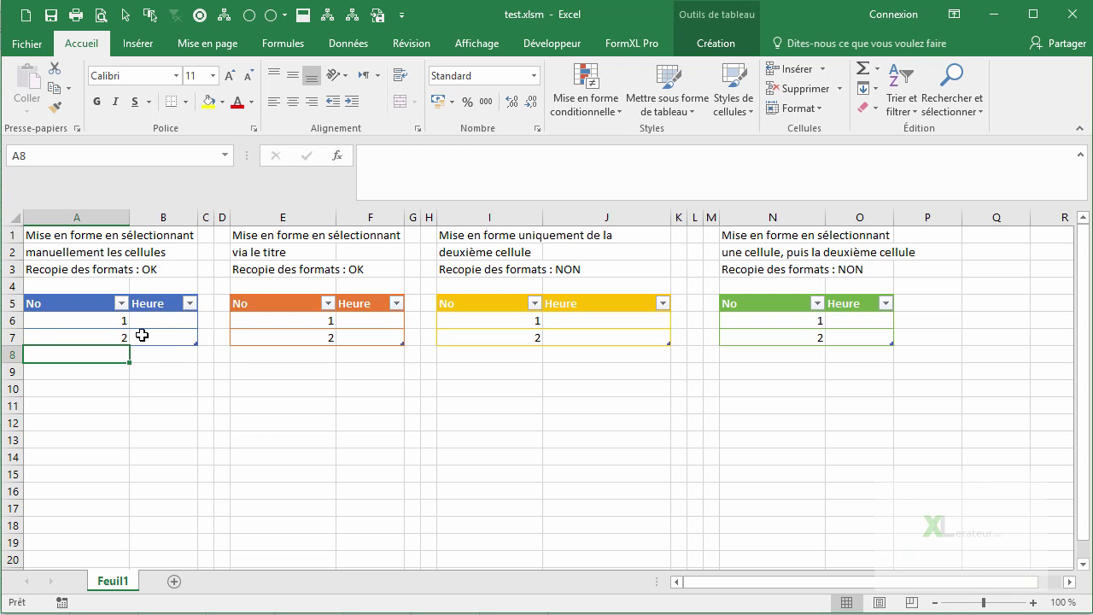
text(3)
key(Return)
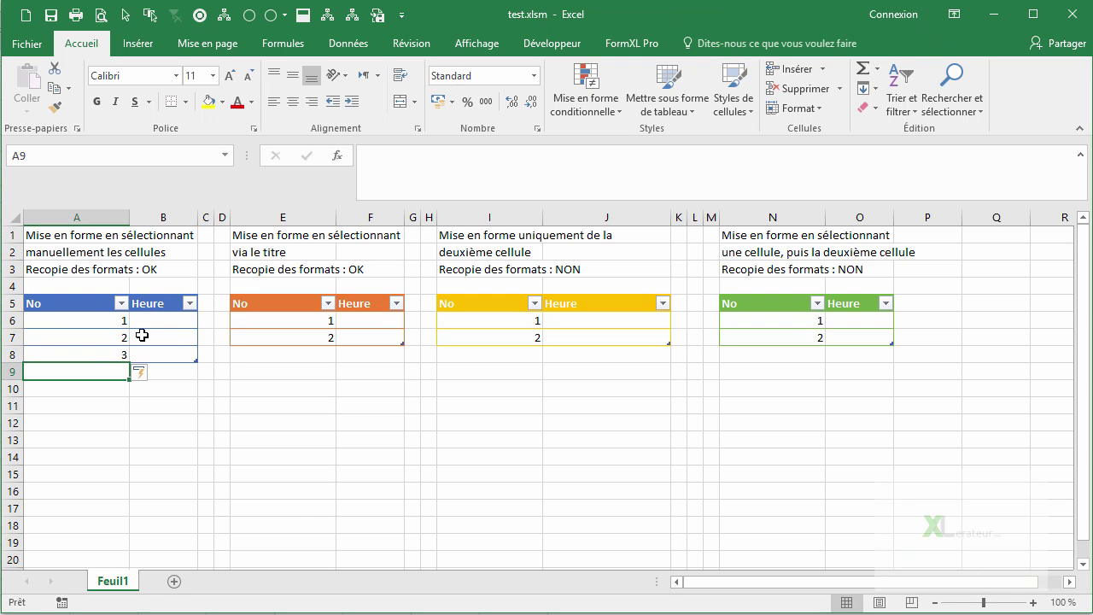
click(144, 352)
text(15)
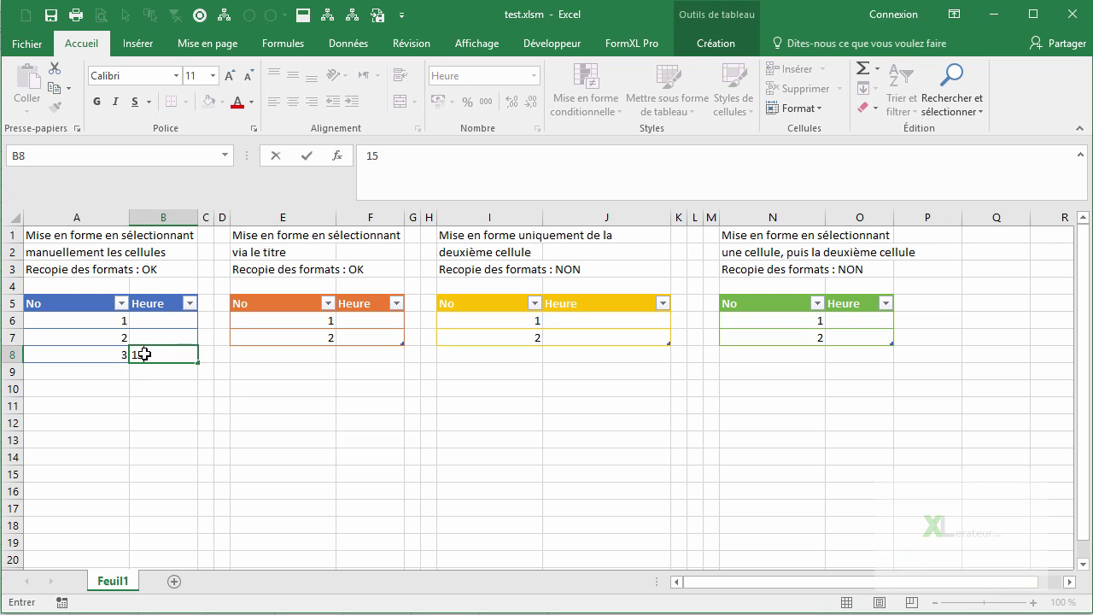
key(Return)
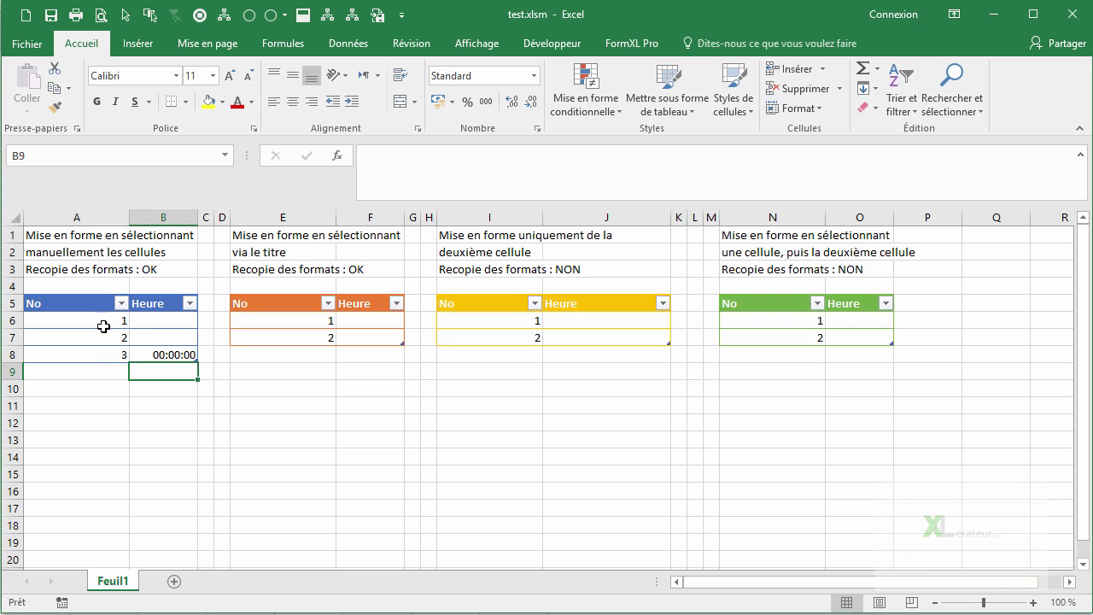
click(88, 268)
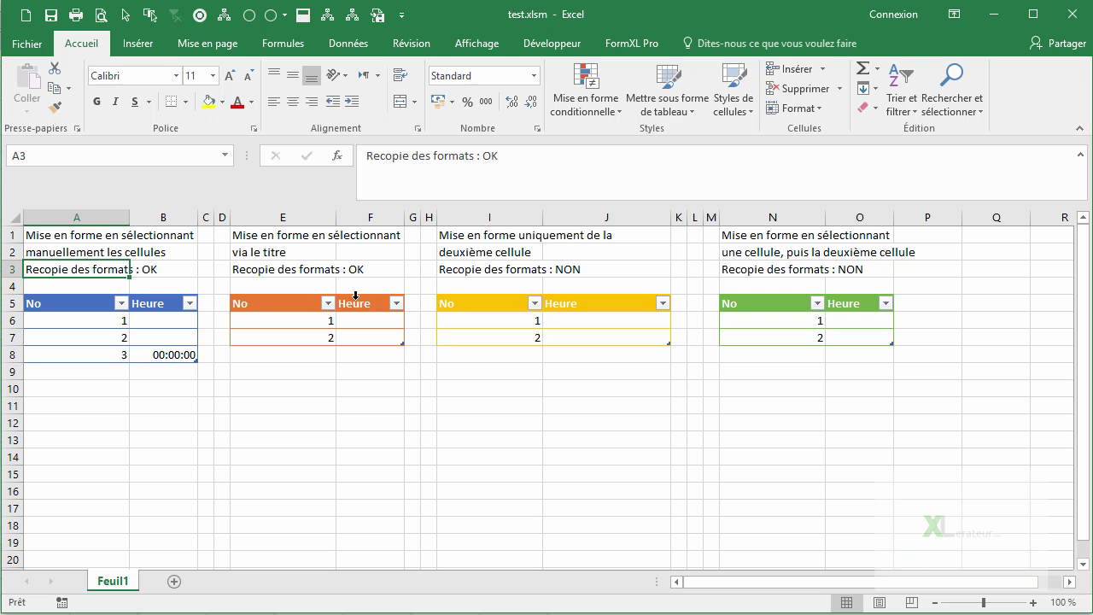
Step: Apply the Heure time format to the orange table's cells F6:F7
click(355, 295)
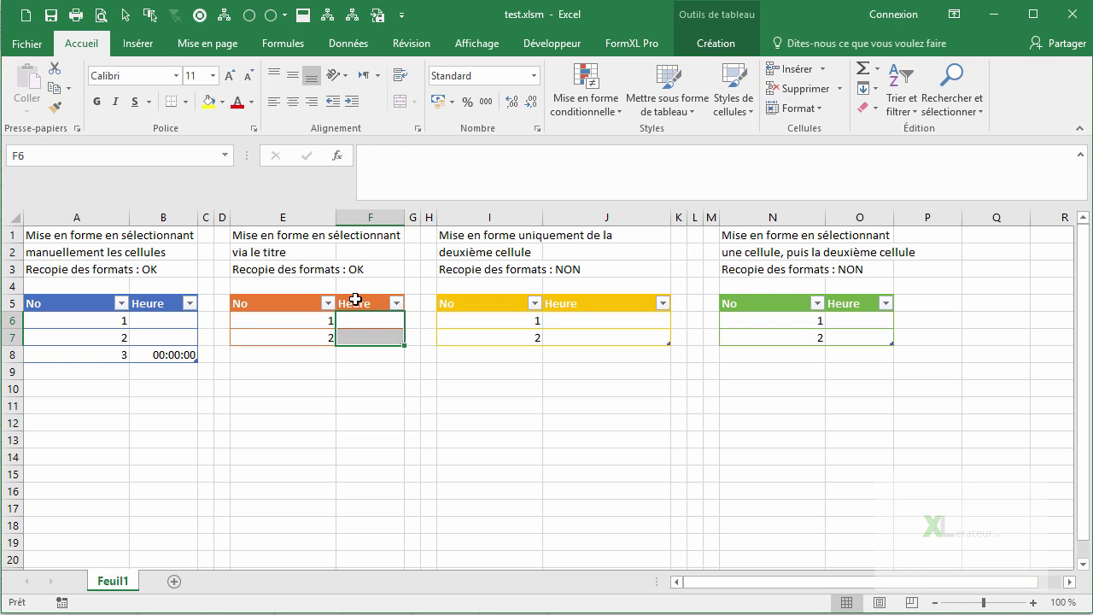
click(355, 298)
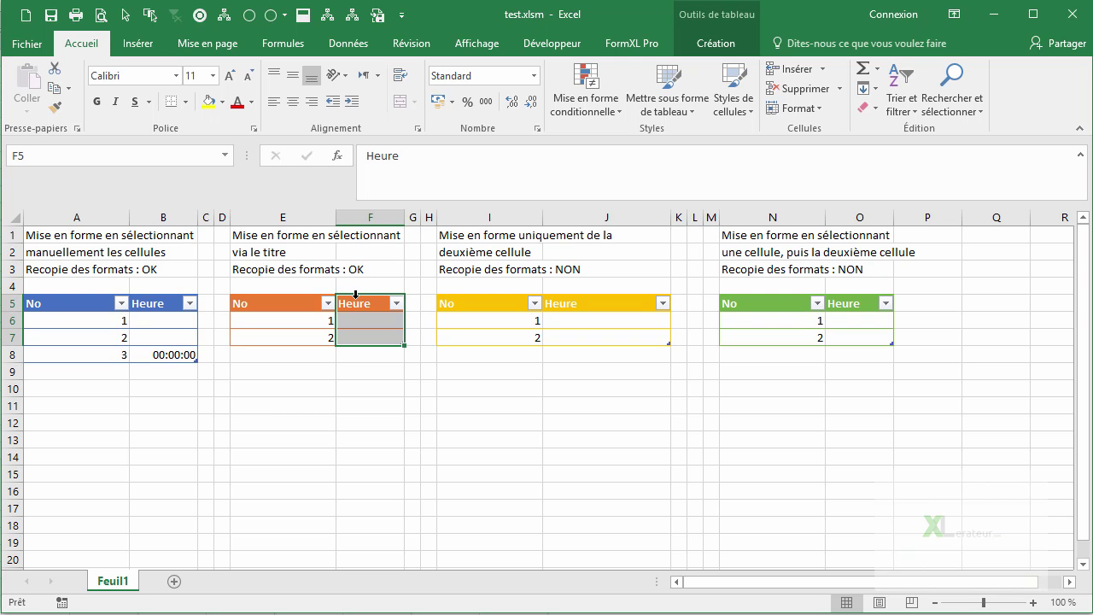
click(355, 295)
click(355, 295)
click(355, 296)
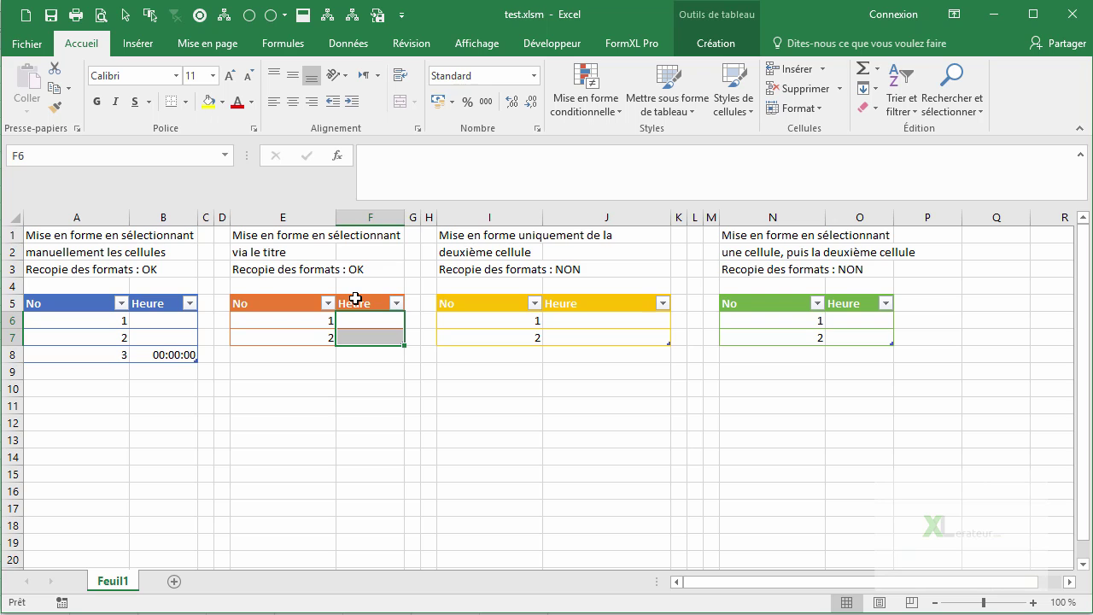
click(534, 75)
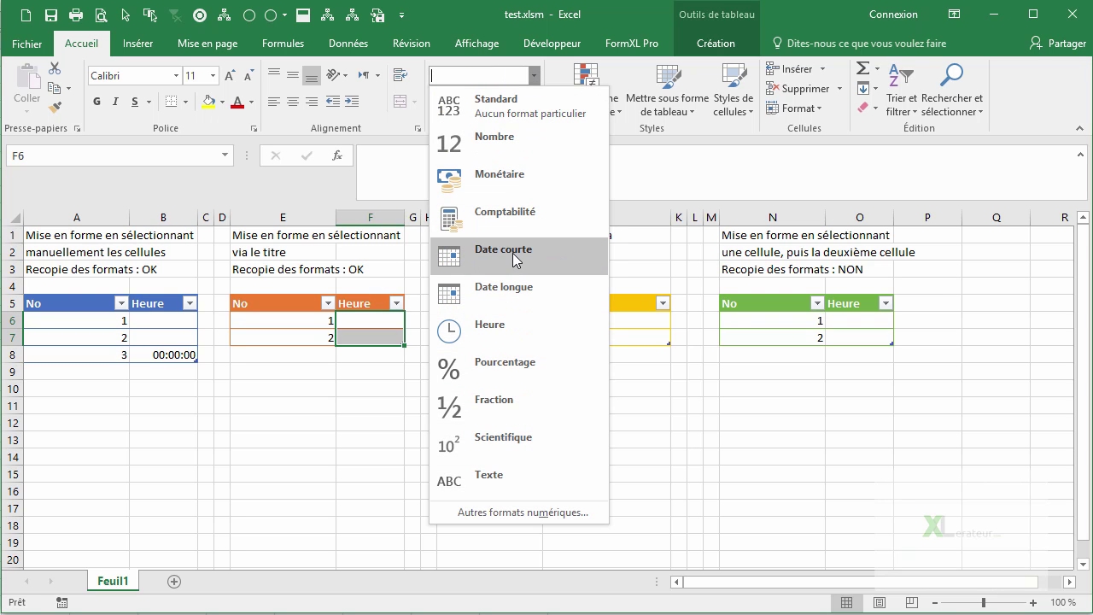
click(495, 329)
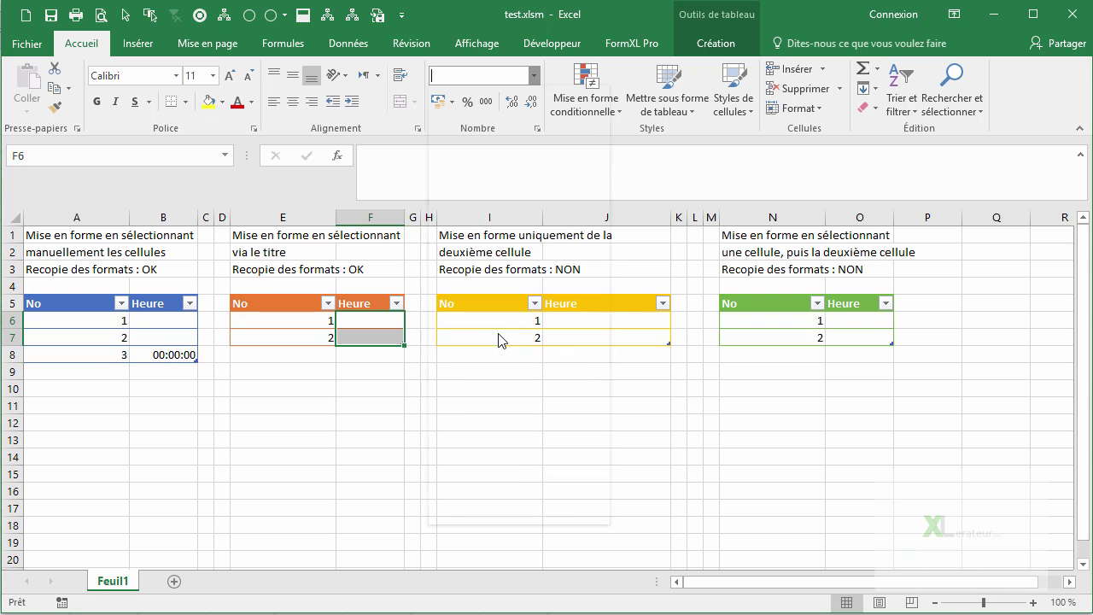
Step: Add row 3 to the orange table with 3 in E8 and 15 in F8
click(306, 355)
text(3)
key(Tab)
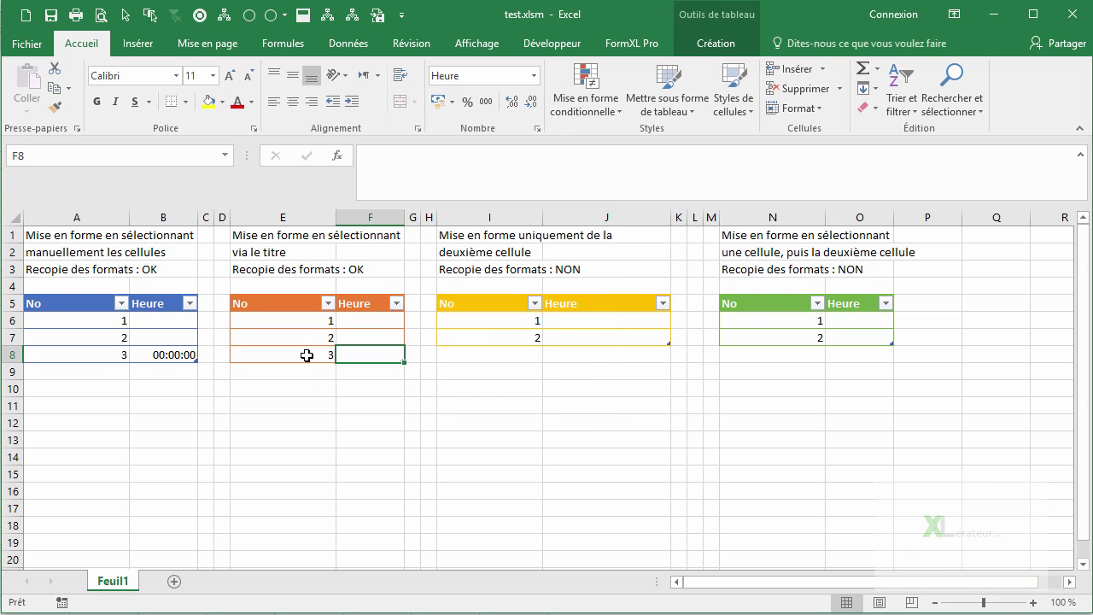
text(15)
key(ctrl+Return)
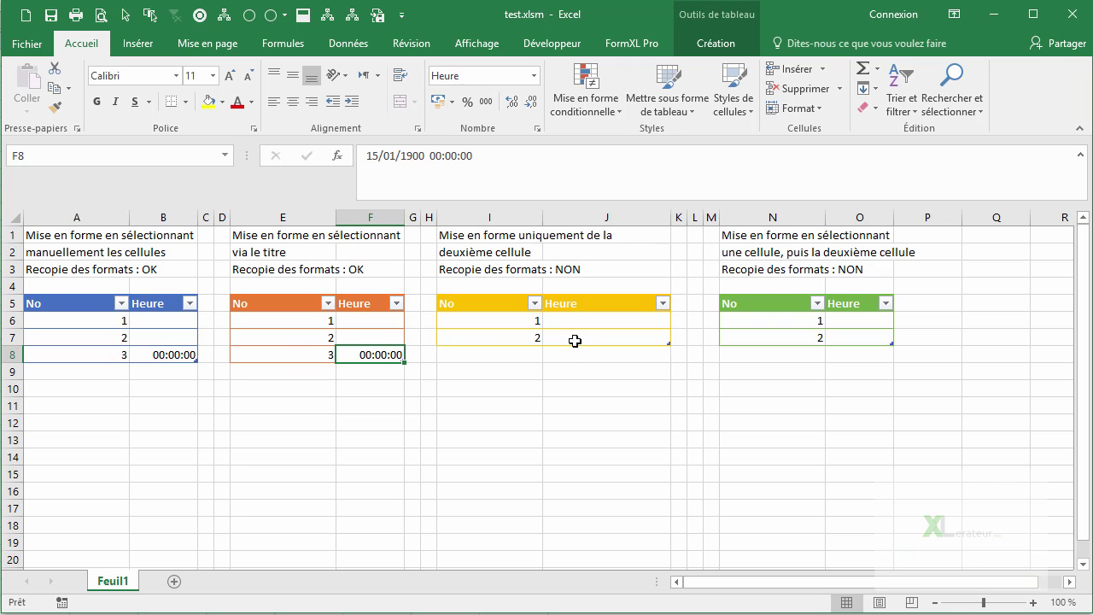
click(566, 334)
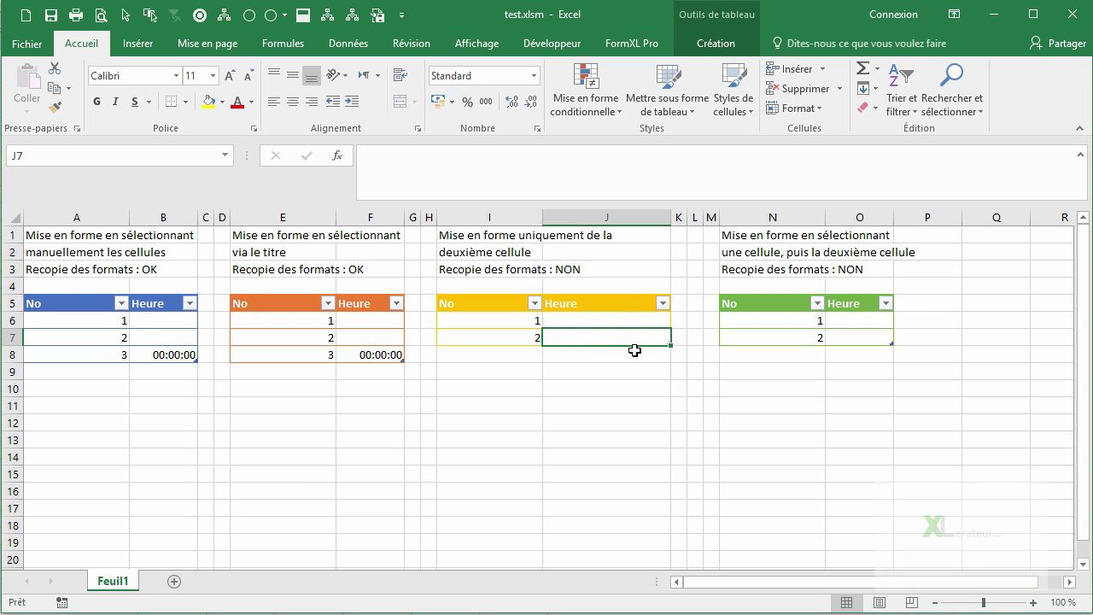
click(533, 75)
click(500, 335)
click(506, 353)
text(3)
key(Return)
key(Right)
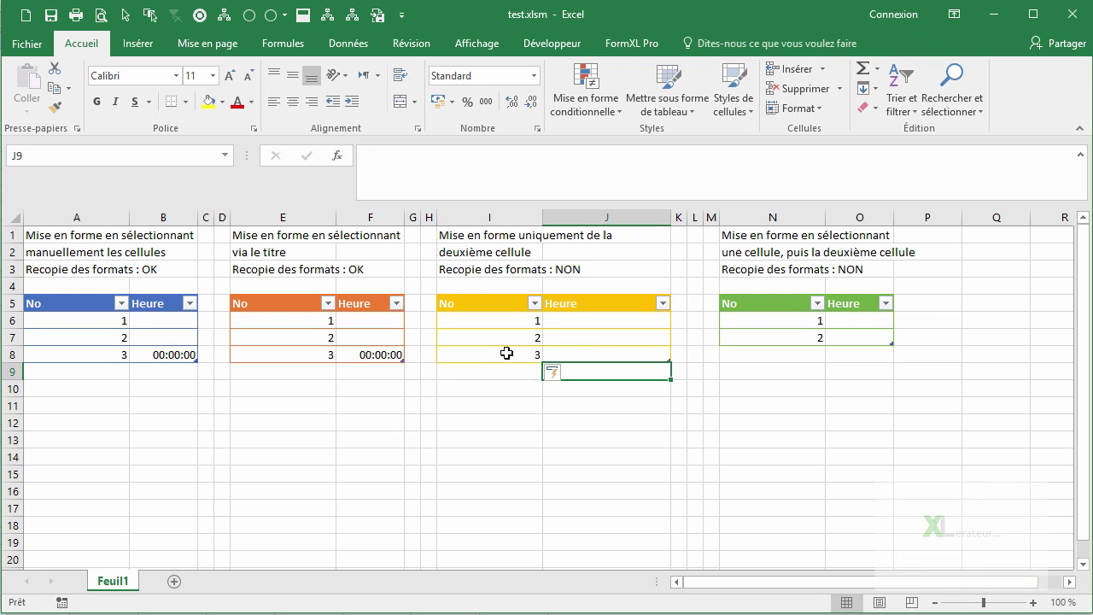
key(Up)
text(15)
key(Return)
key(Up)
click(588, 335)
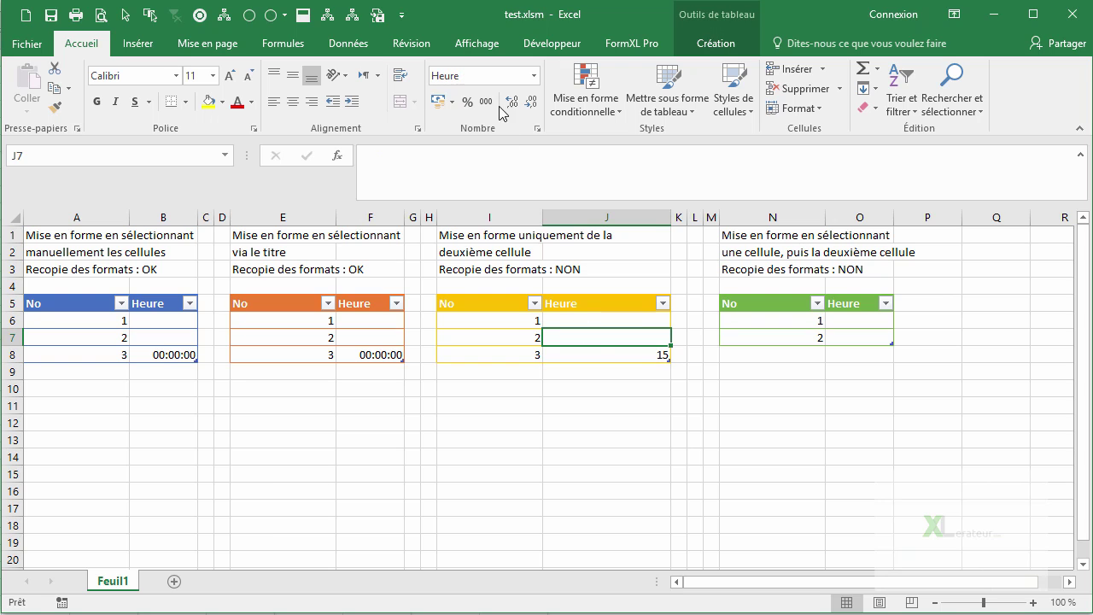
click(573, 352)
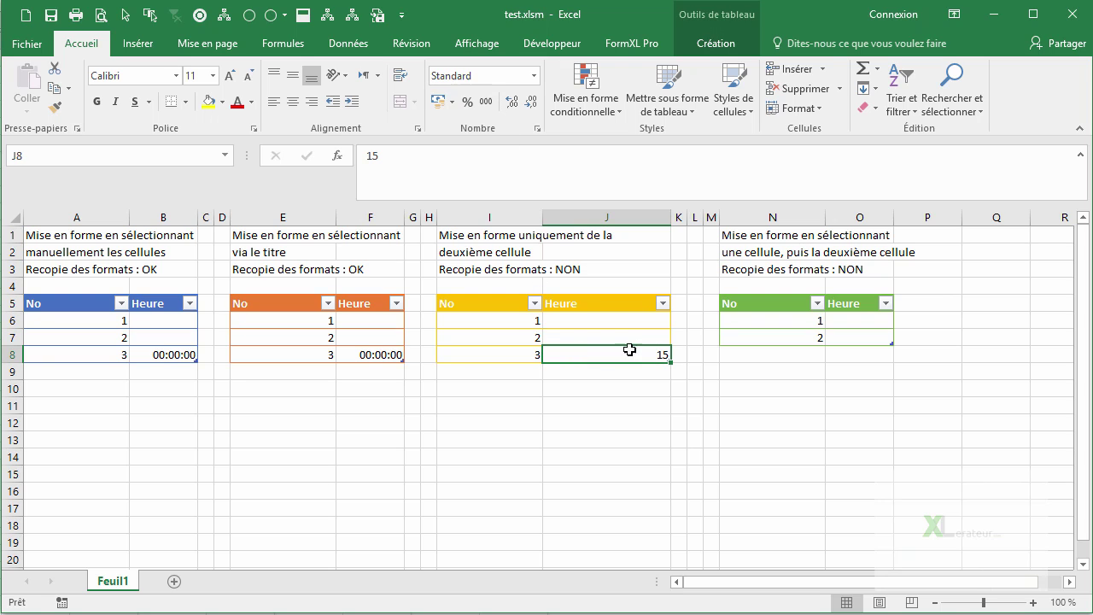
click(593, 317)
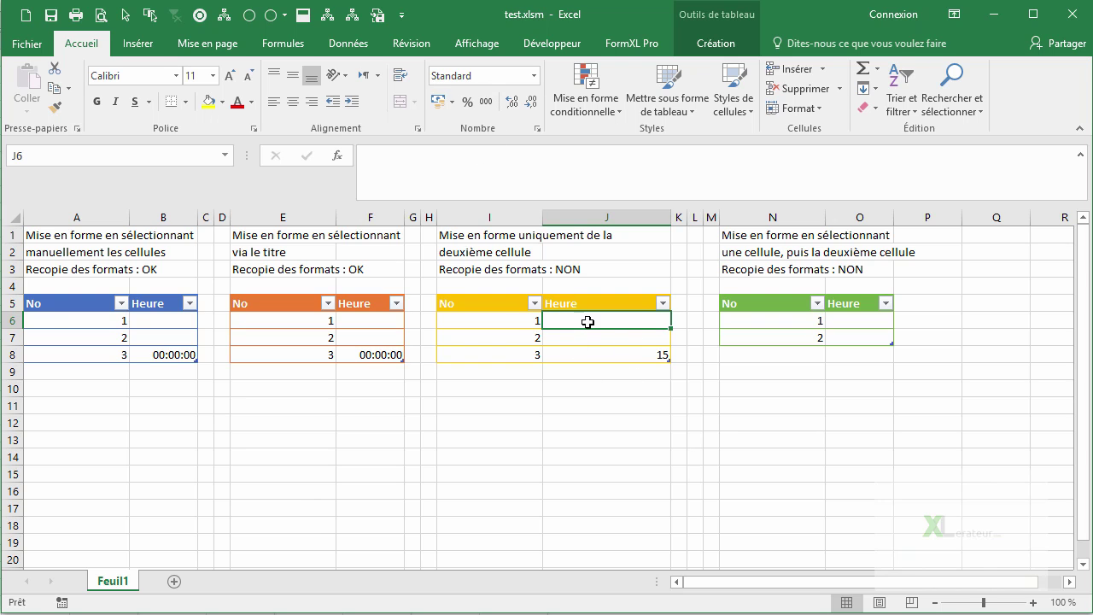
click(641, 357)
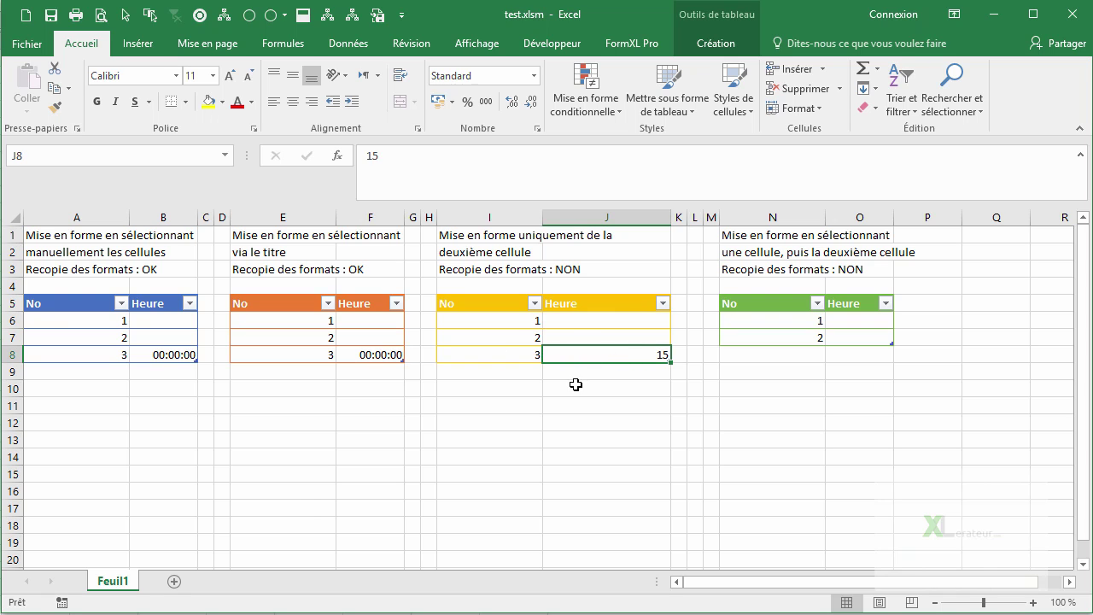
Step: Apply the Heure time format to green table cells O6 and O7, one at a time
click(855, 317)
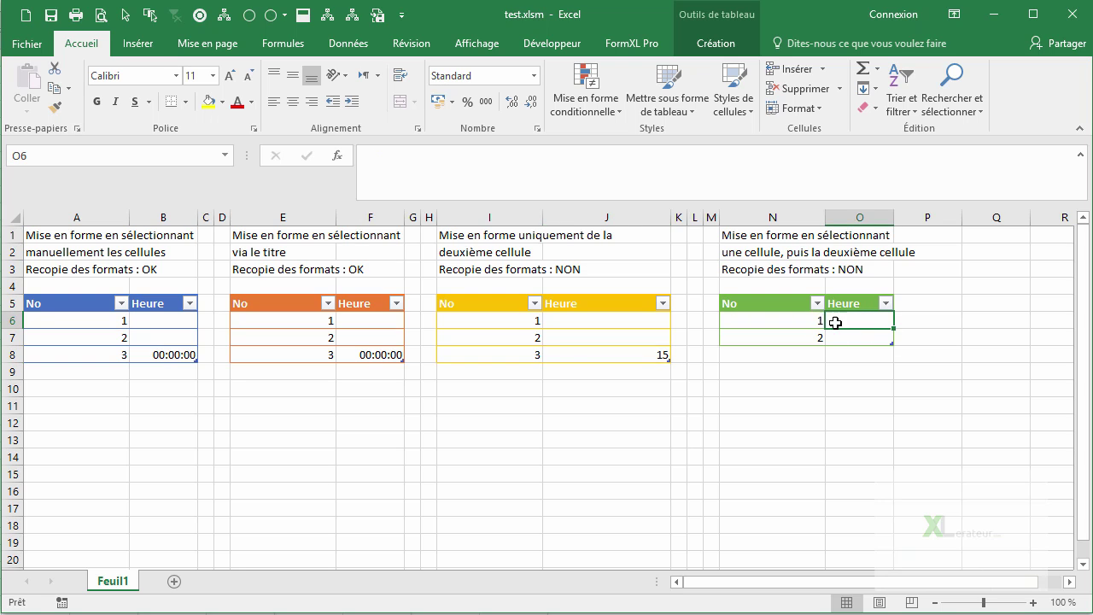
click(532, 76)
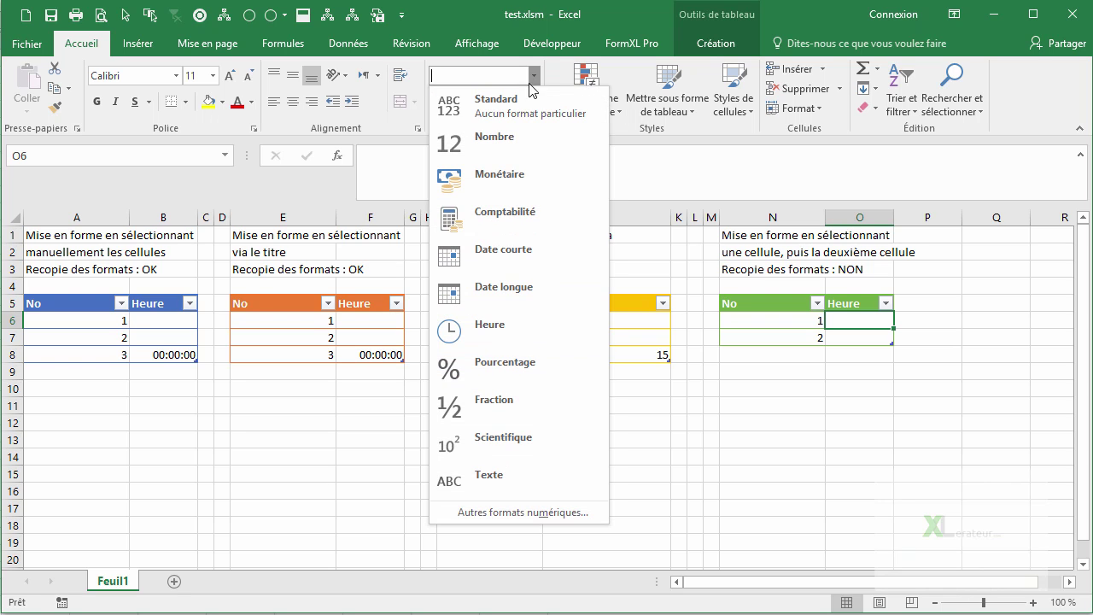
click(503, 342)
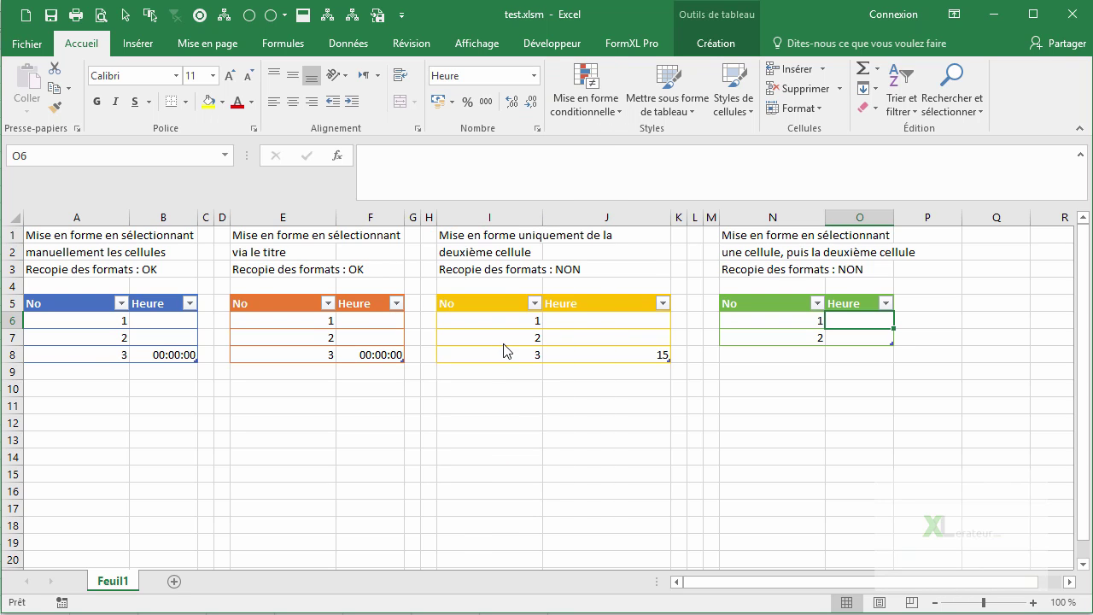
click(853, 339)
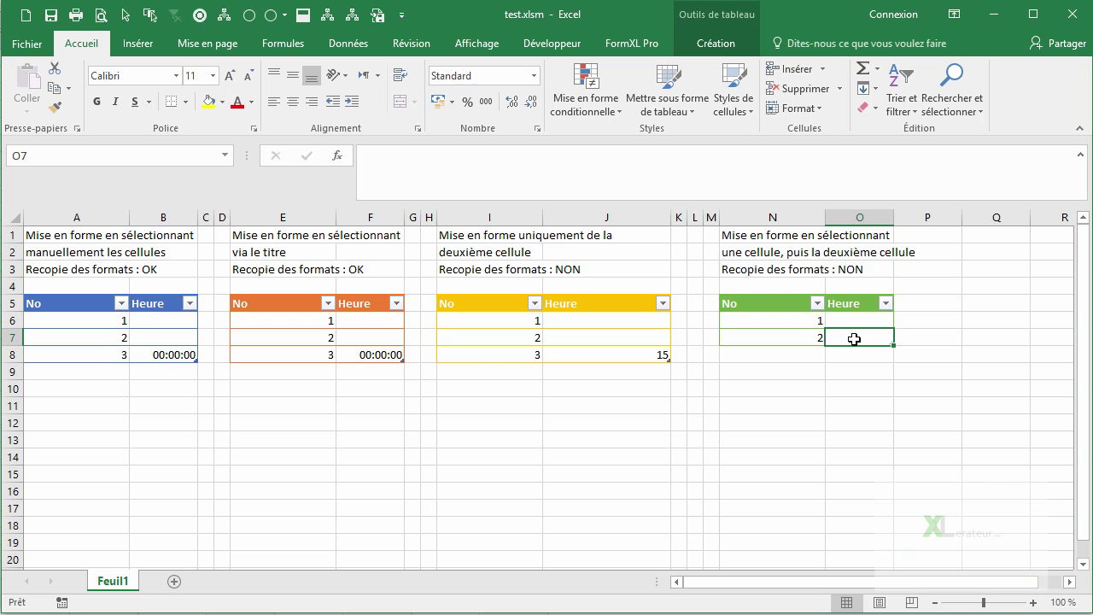
click(531, 76)
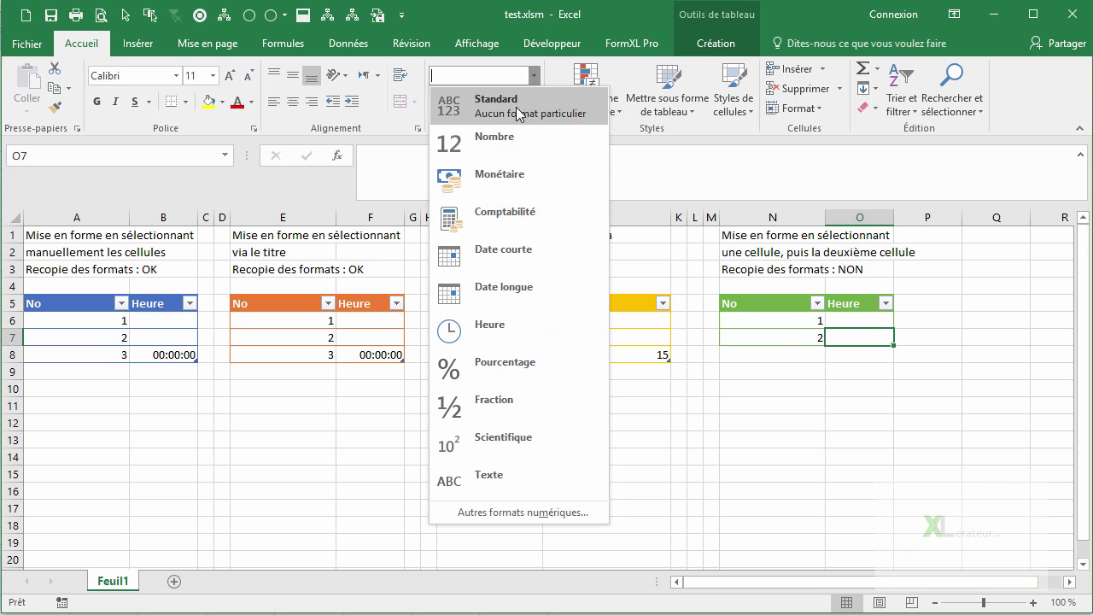
click(500, 328)
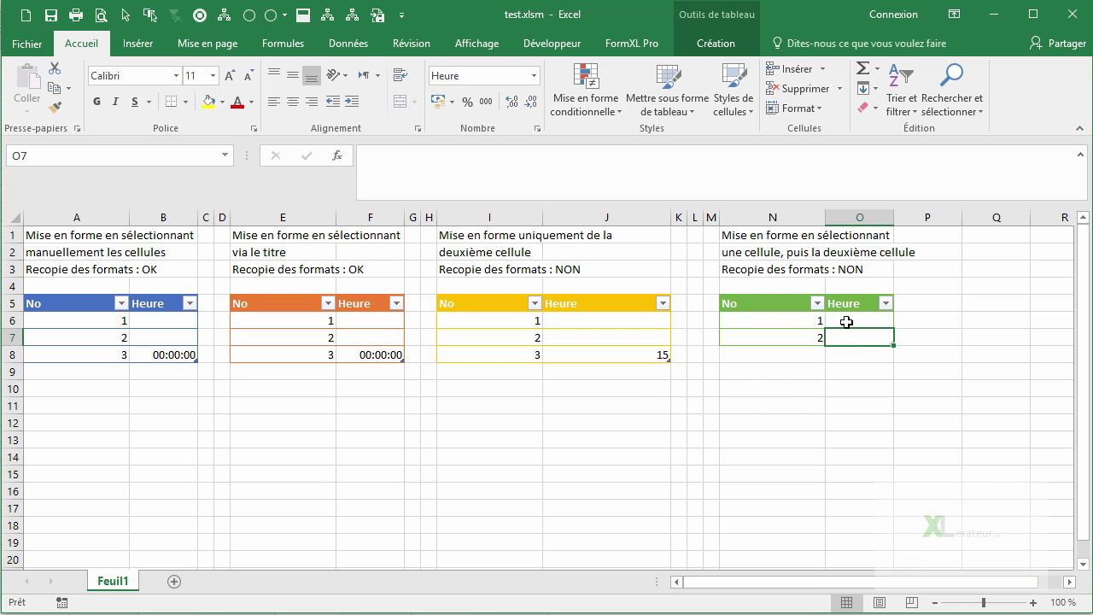
drag(846, 322, 843, 339)
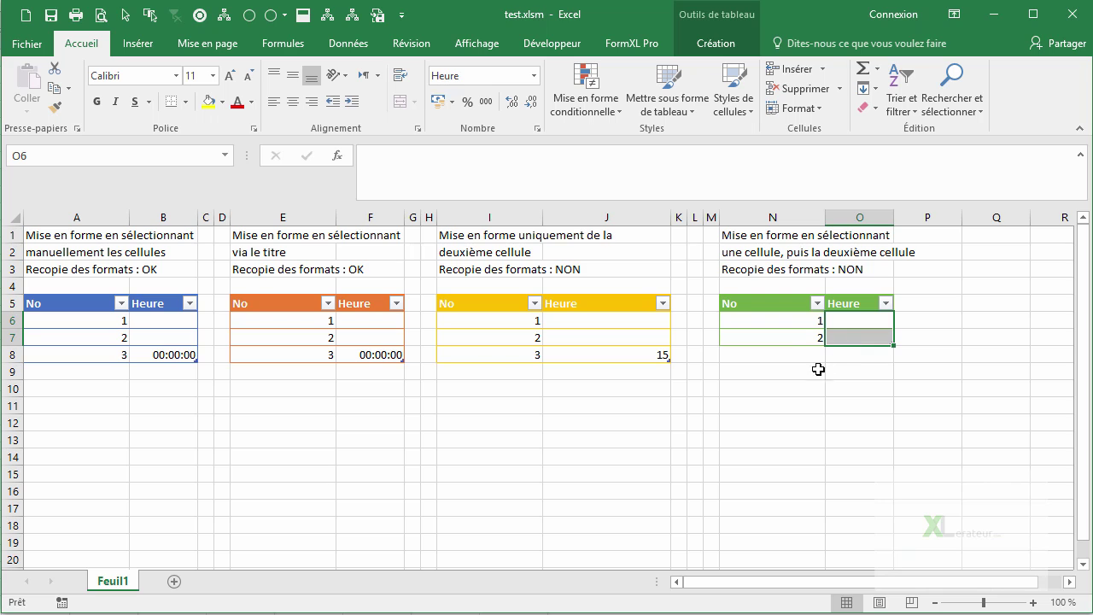
Step: Add row 3 to the green table with 3 in N8 and 15 in O8
click(791, 356)
text(3)
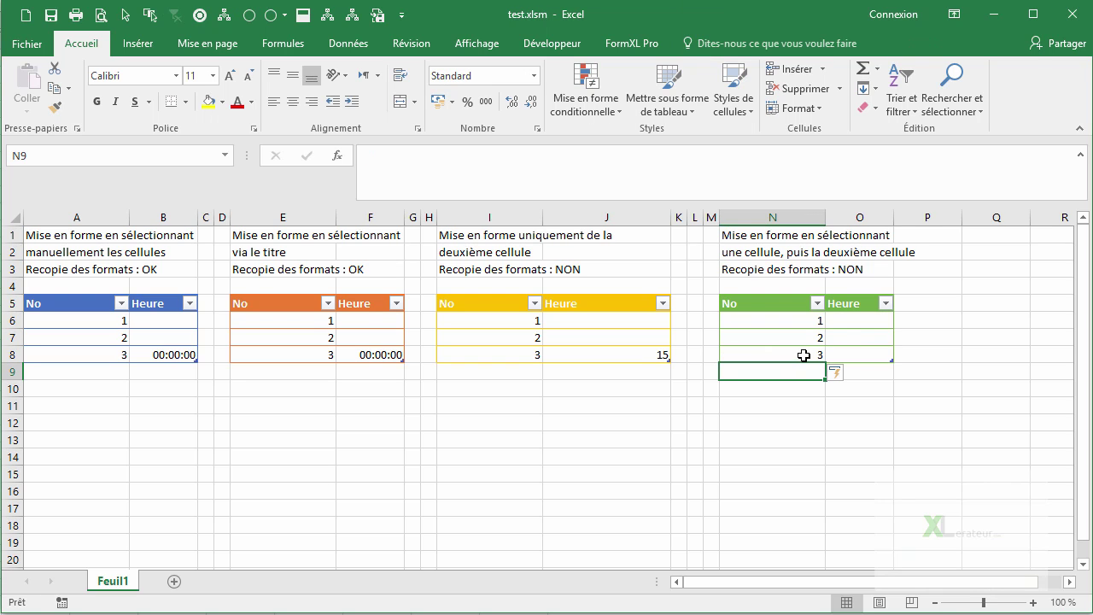
click(848, 350)
text(15)
key(Return)
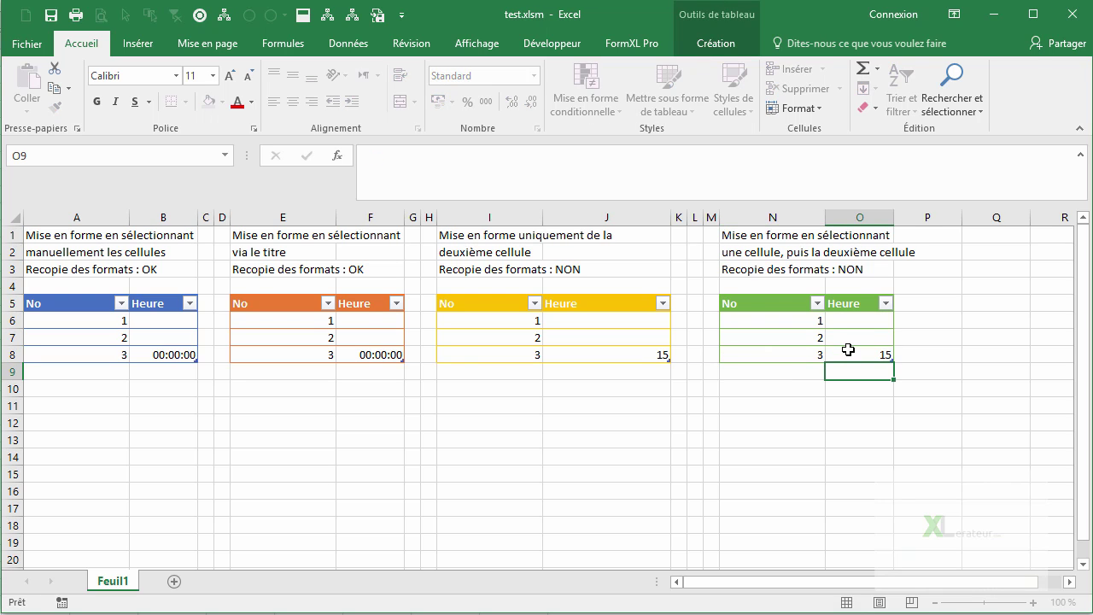
click(848, 350)
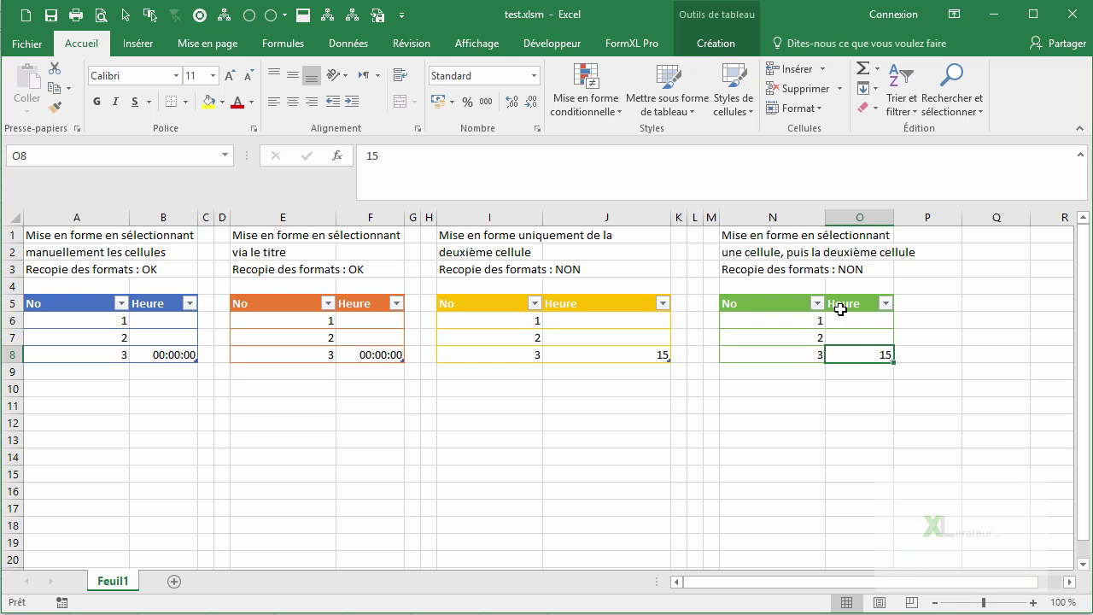
drag(148, 324, 158, 357)
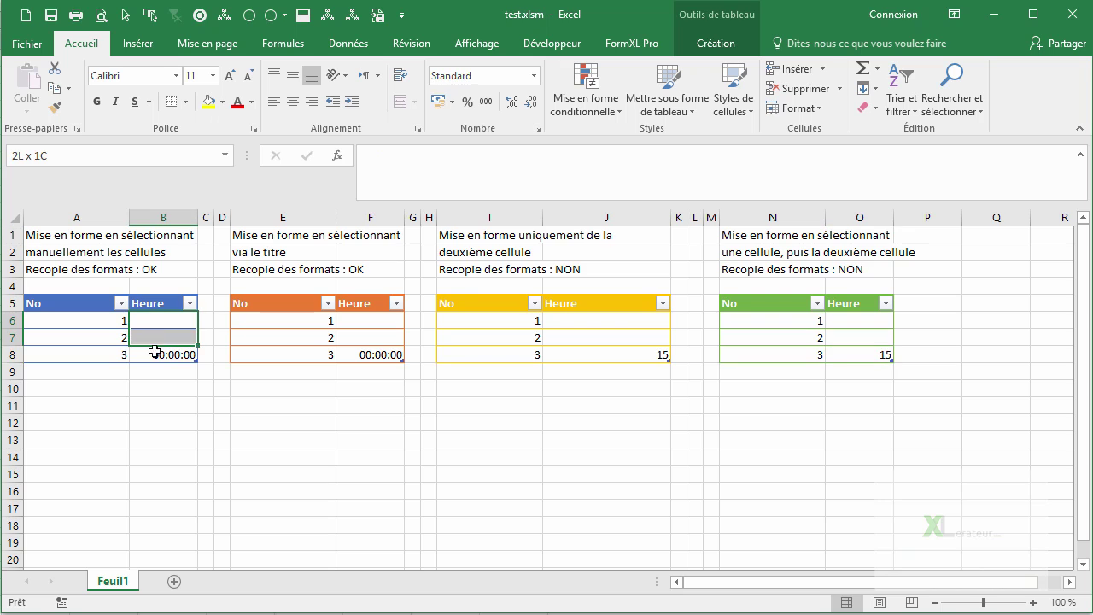
drag(376, 320, 377, 355)
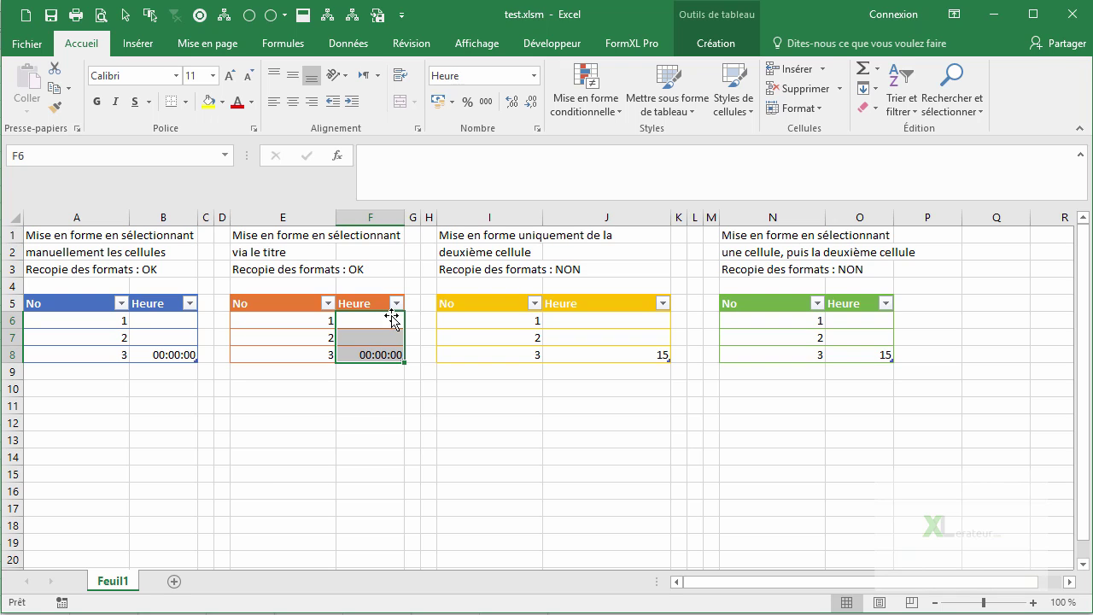
click(622, 354)
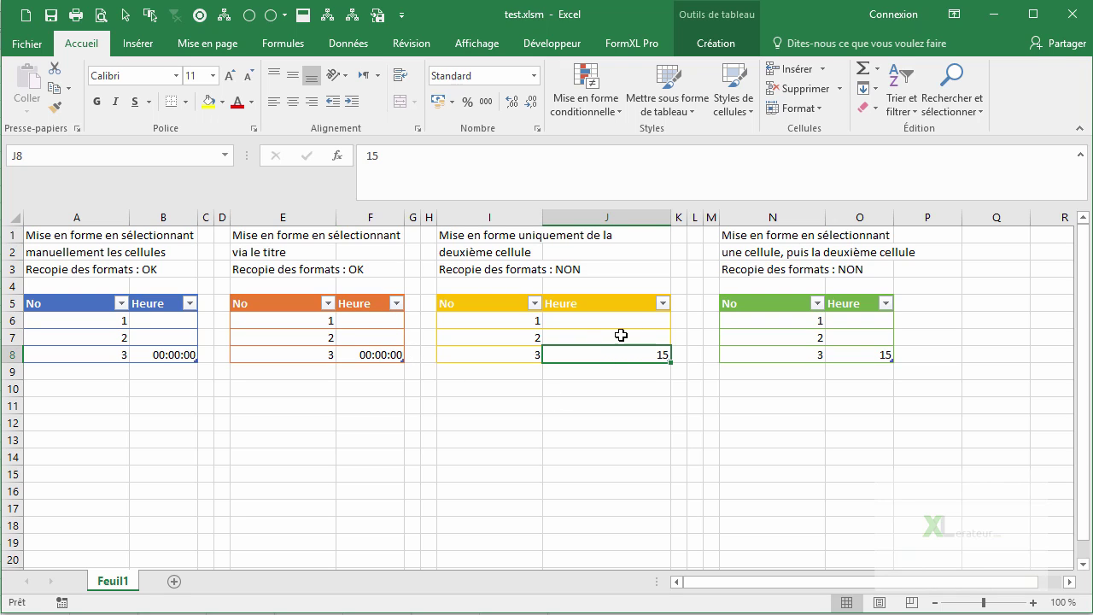
click(601, 333)
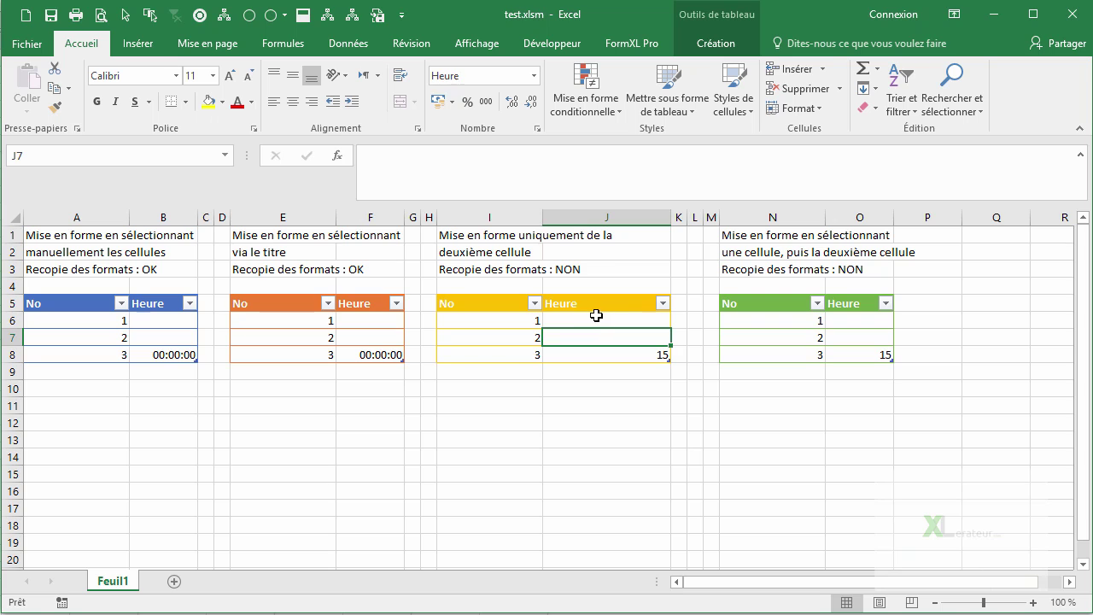
click(600, 318)
click(578, 335)
click(874, 337)
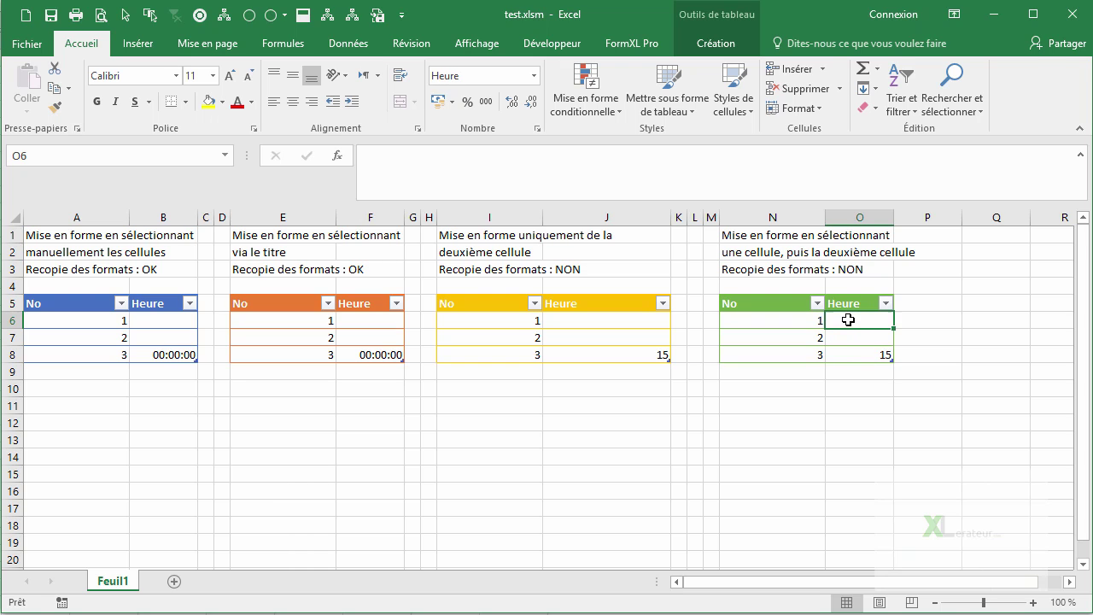
click(854, 317)
click(846, 340)
click(857, 321)
click(842, 338)
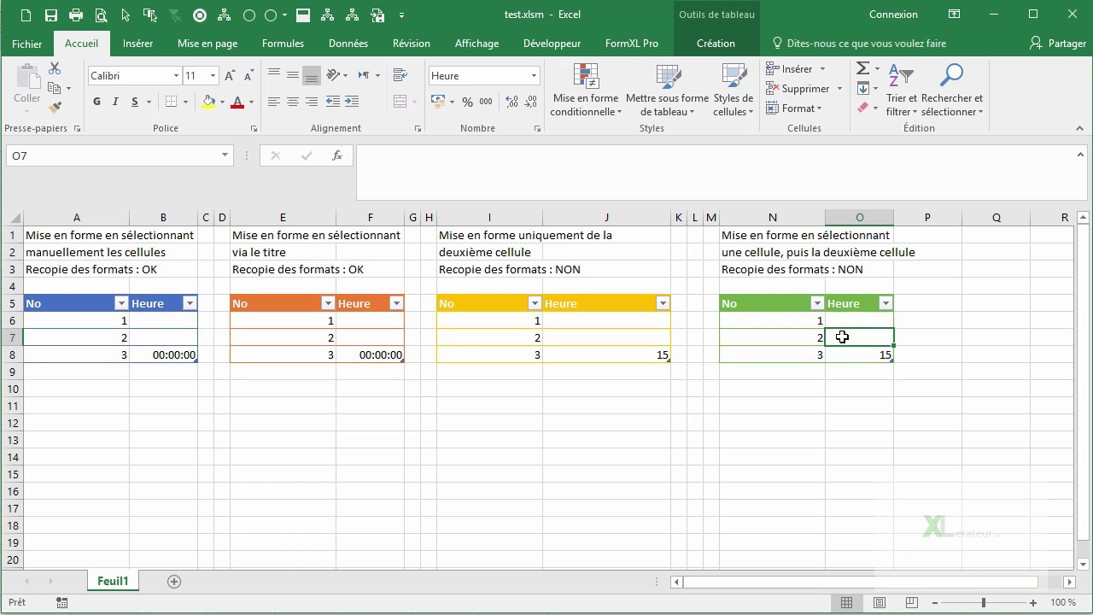
click(844, 321)
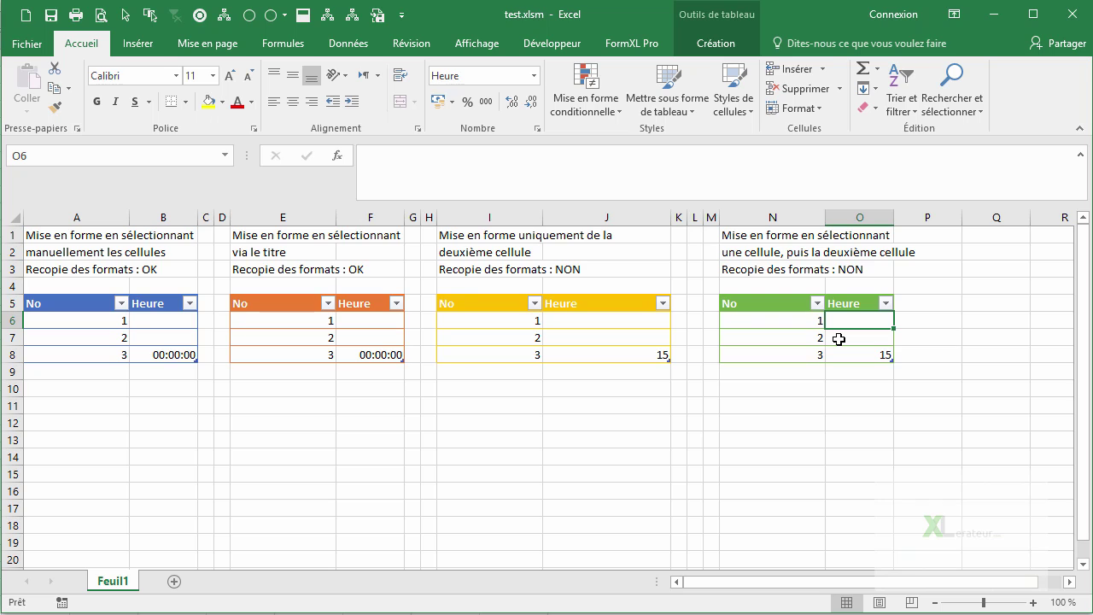
click(840, 338)
click(842, 320)
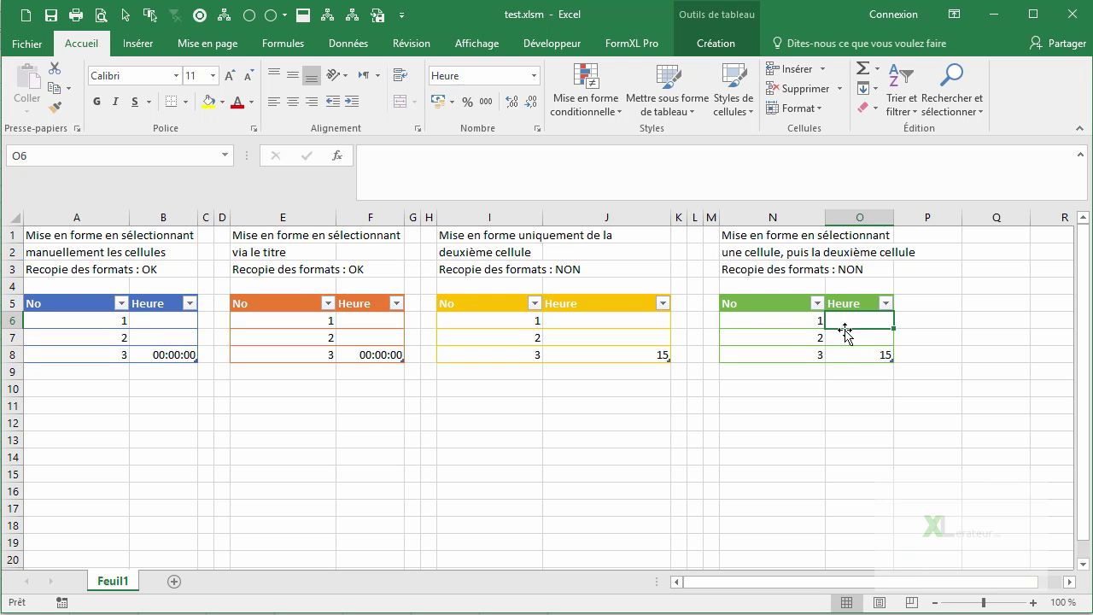